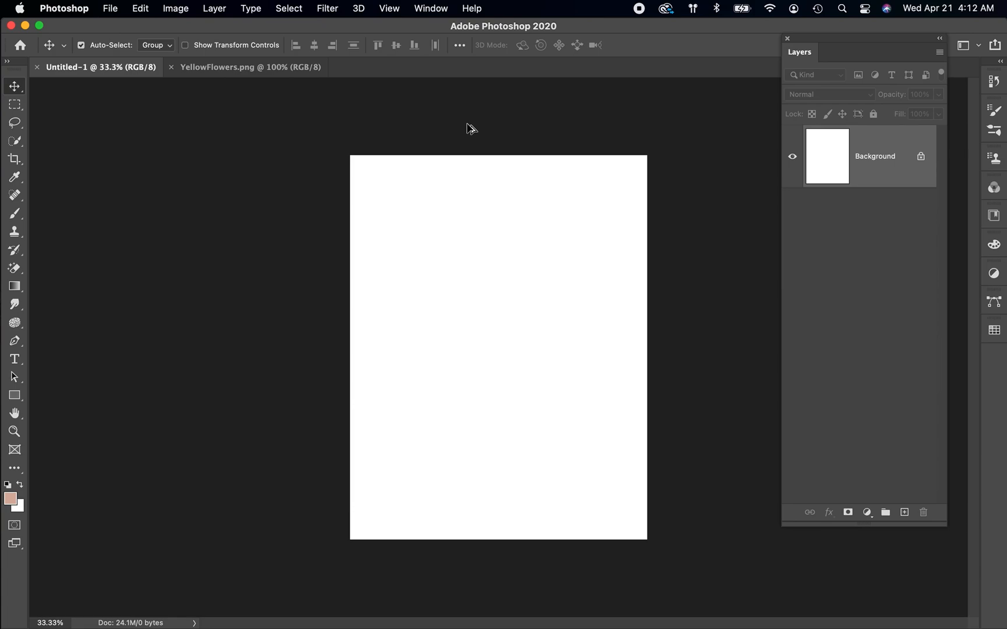
Check the image size of the blank Untitled-1 document without changing it.
key(super+alt+i)
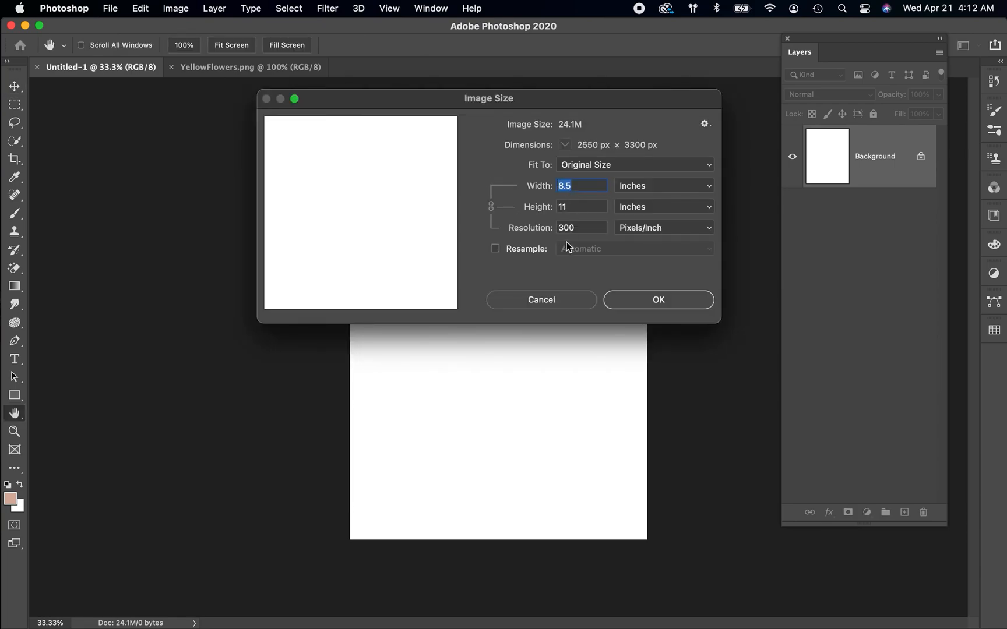
click(671, 307)
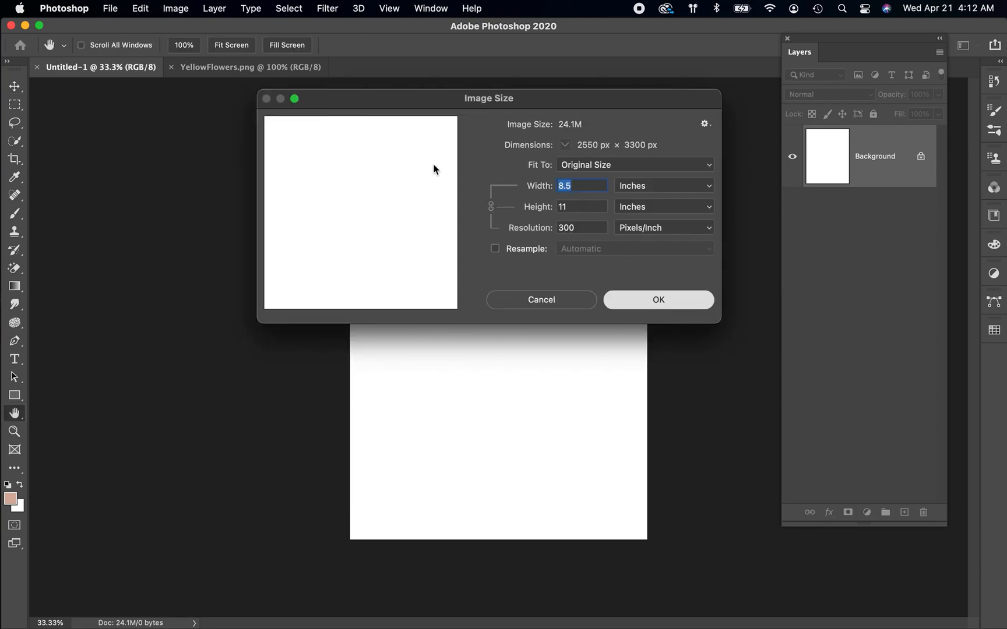
click(553, 301)
Crop YellowFlowers.png to about 340 × 289 px around the large yellow pansy.
click(206, 68)
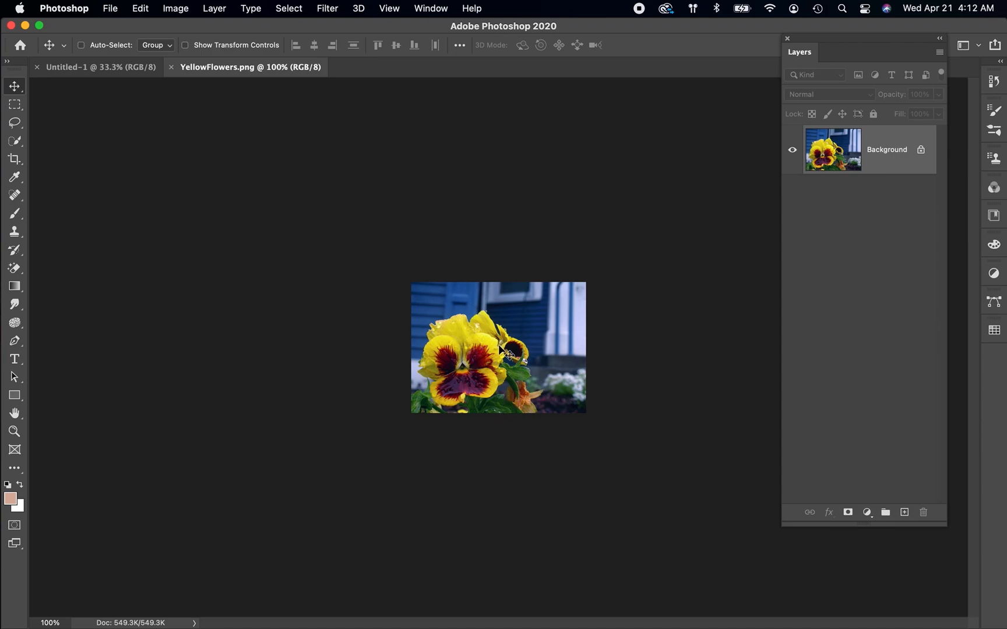
key(c)
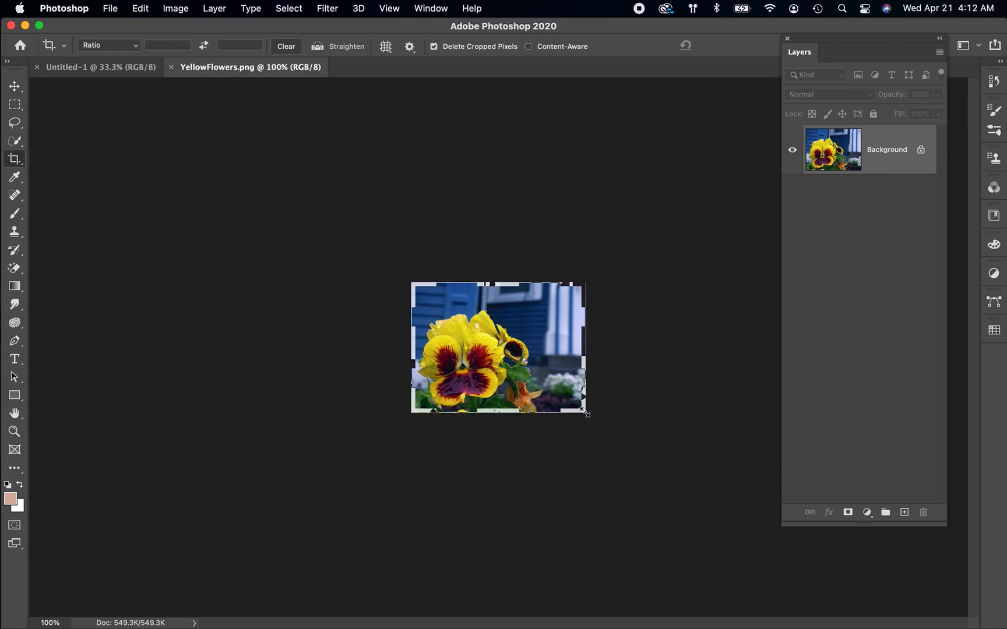
drag(585, 413, 564, 408)
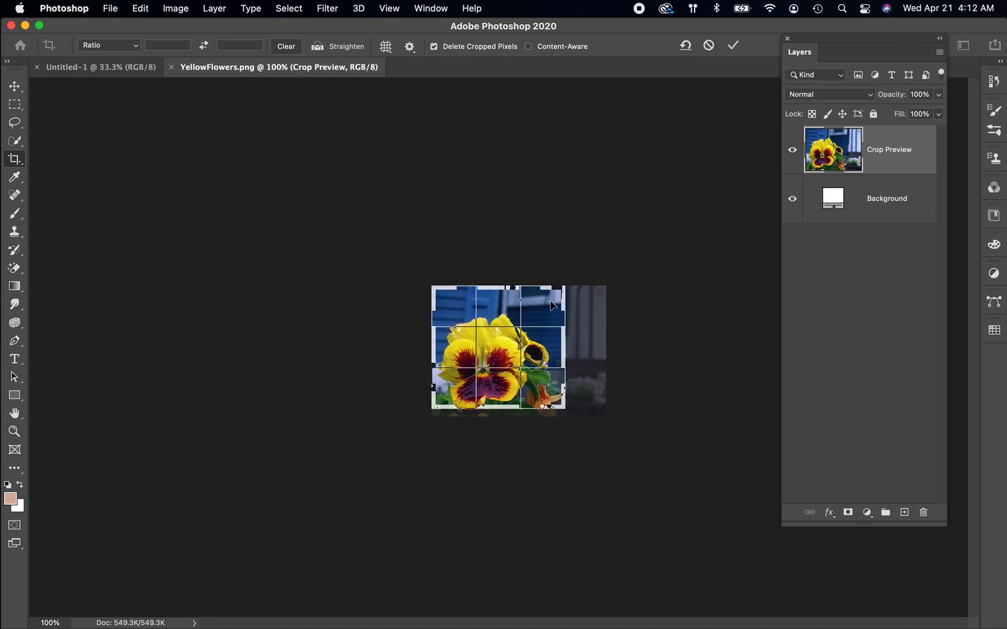
drag(561, 287, 497, 294)
drag(500, 334, 499, 329)
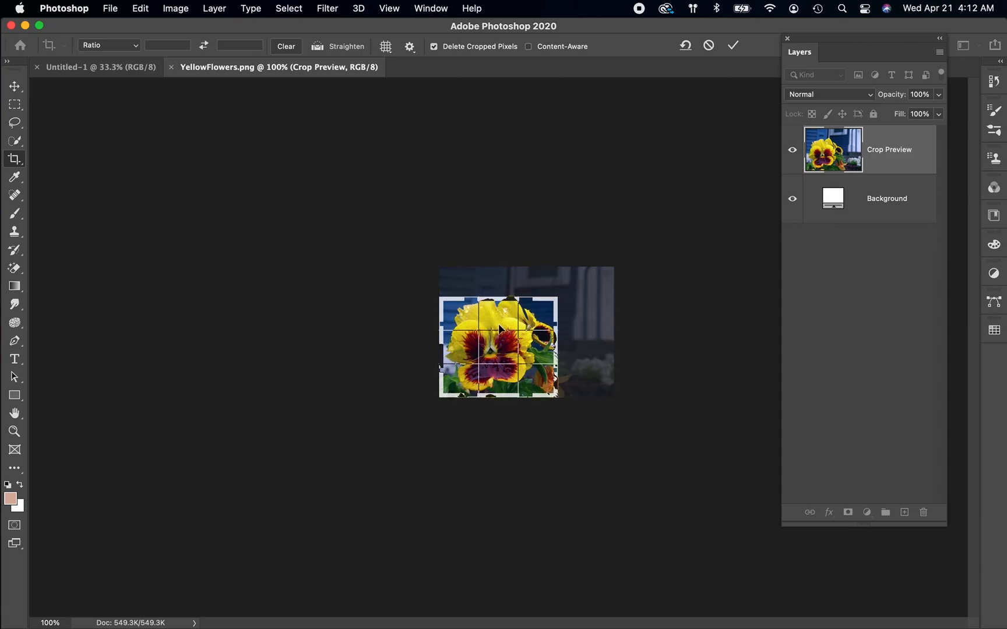
key(Return)
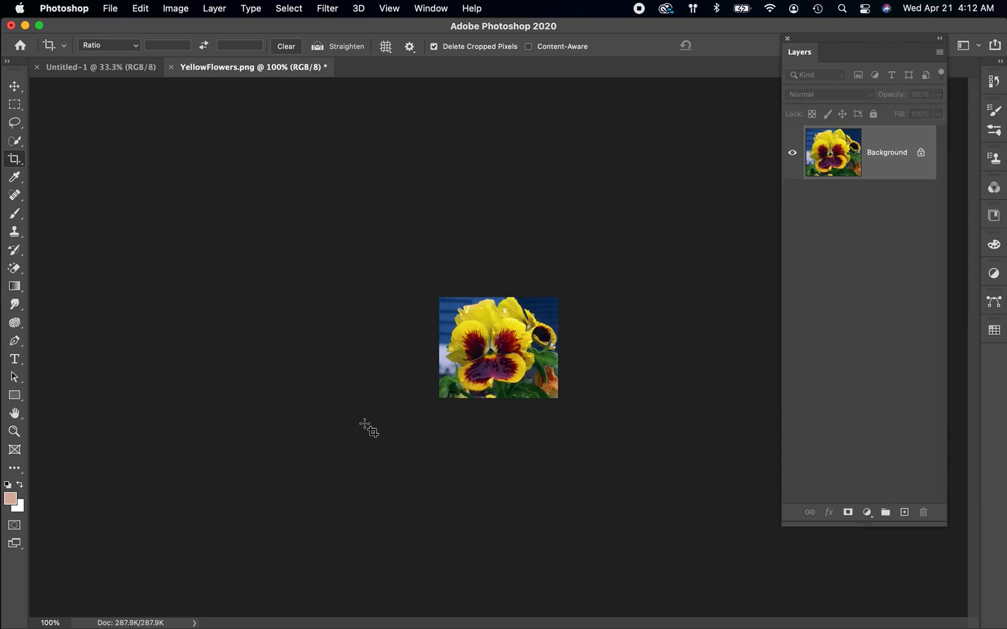
Set the cropped flower image's resolution to 150 pixels/inch with resampling off, then return to the Move tool.
key(super+alt+i)
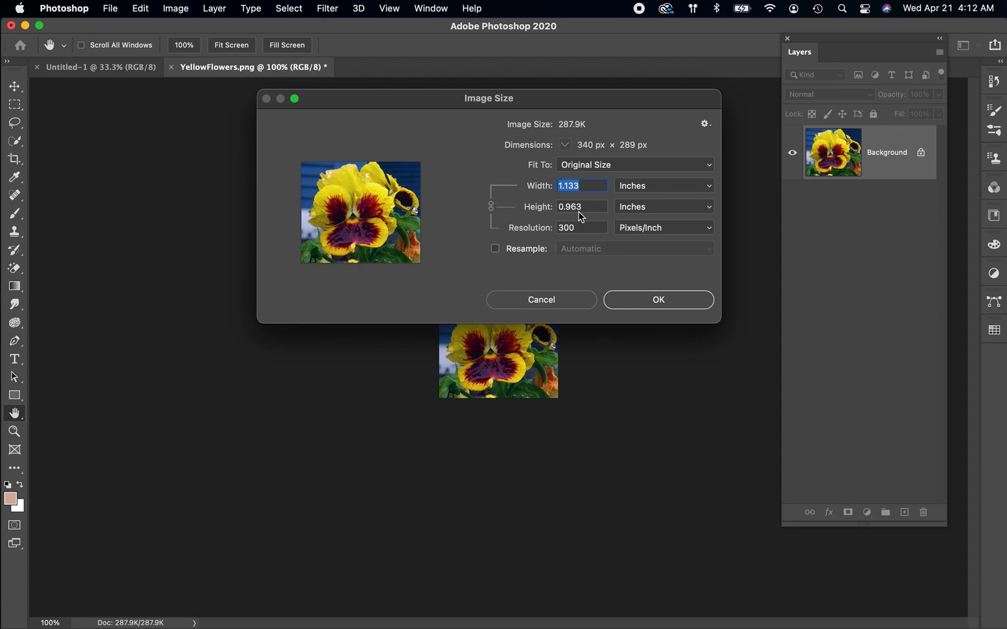
click(573, 229)
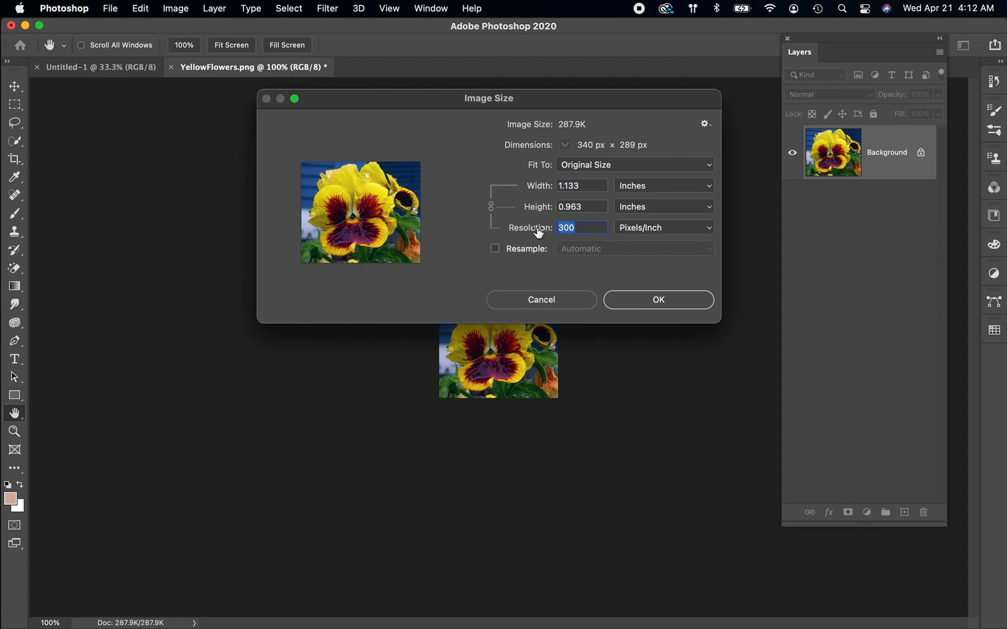
text(150)
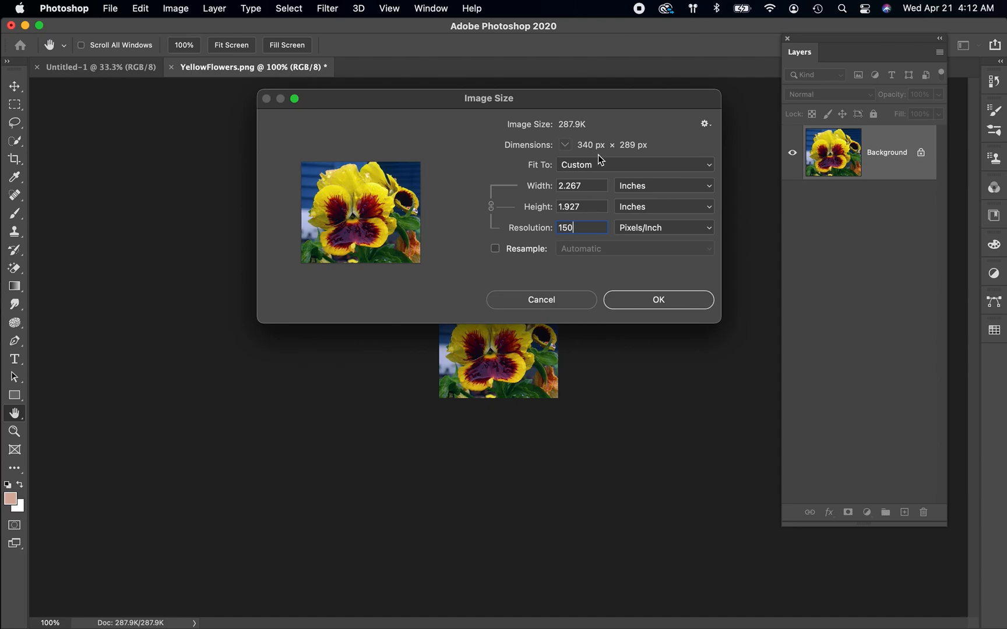
click(669, 300)
key(c)
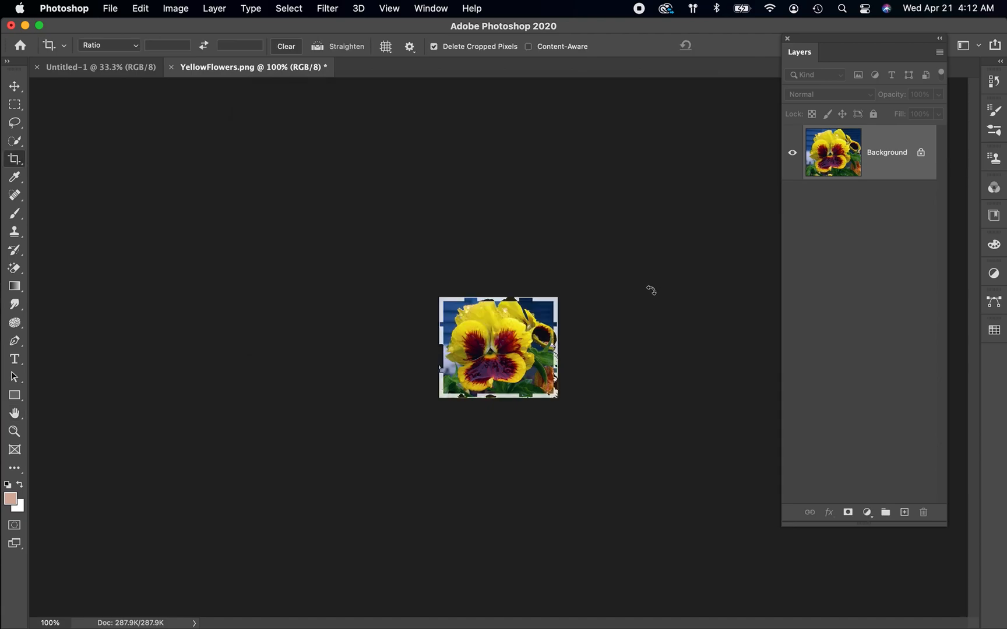
click(14, 85)
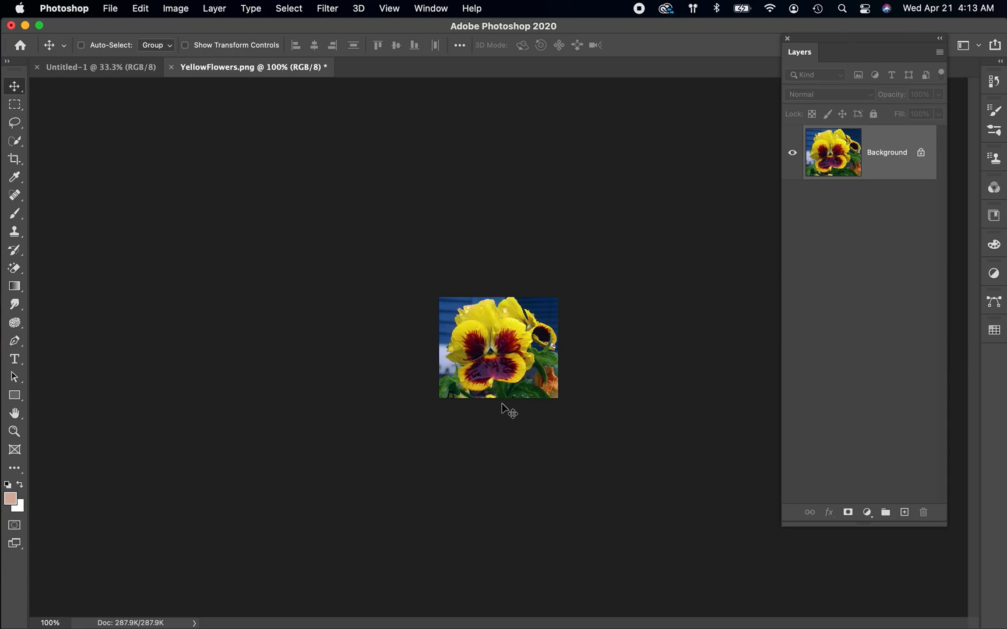
click(93, 70)
click(216, 70)
Add a blank layer to the flower image and duplicate the Background layer beneath it, leaving the blank layer active.
click(904, 514)
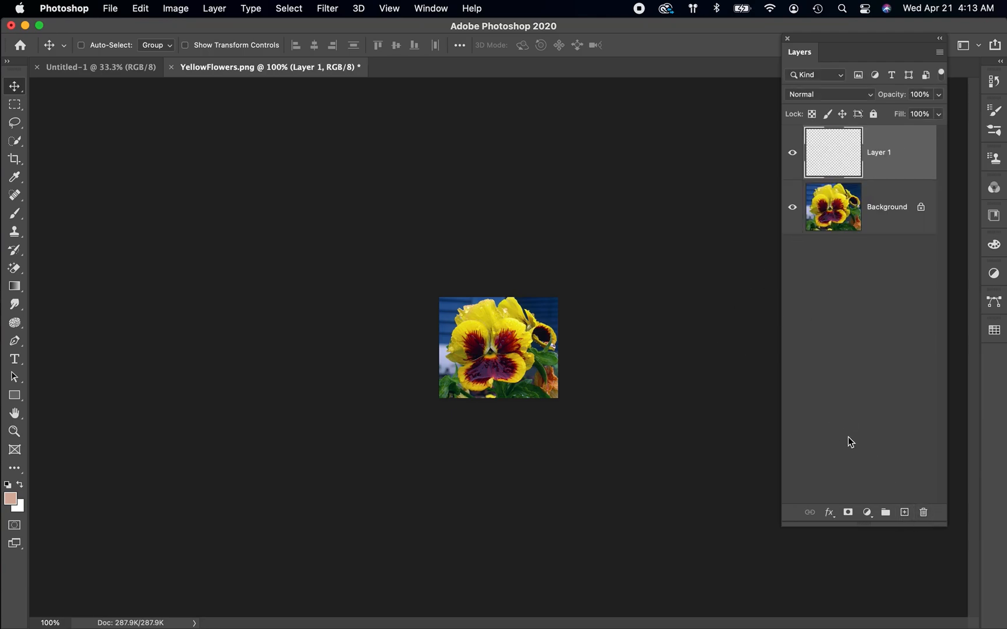
drag(851, 208, 907, 513)
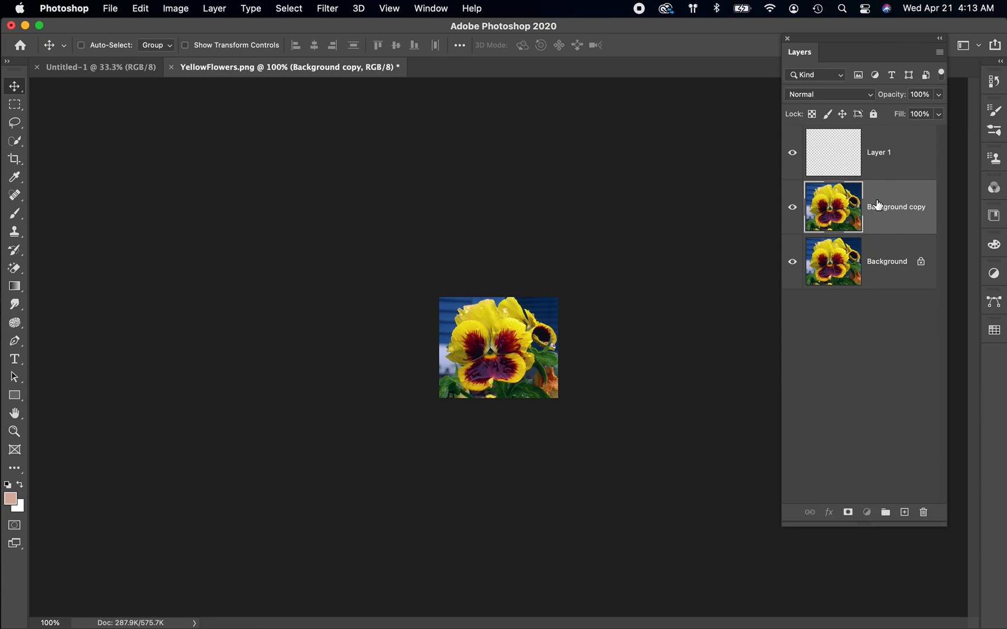
click(886, 142)
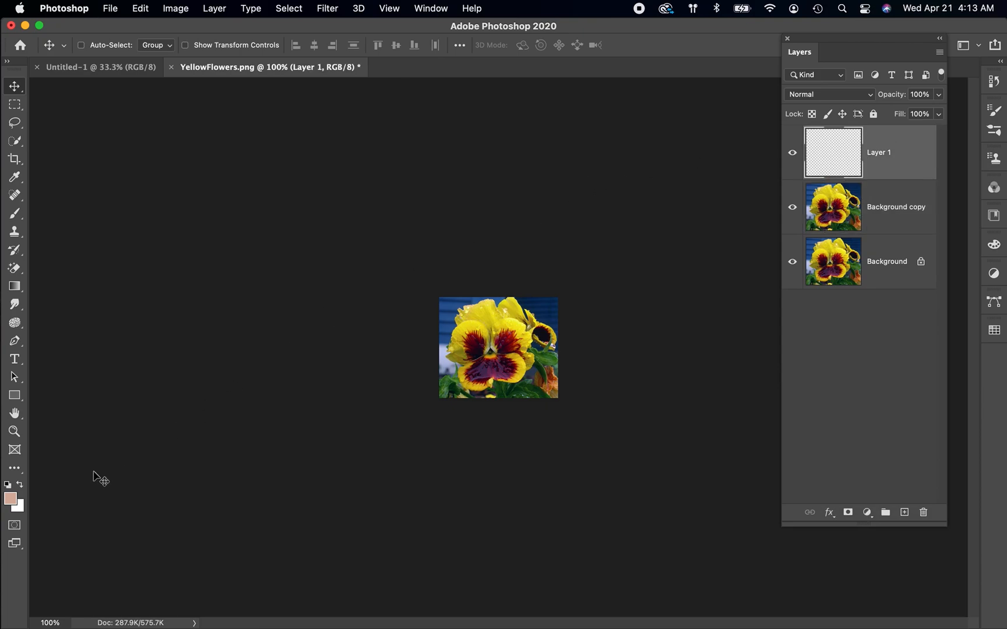
Set the foreground color to orange d9641e.
click(10, 499)
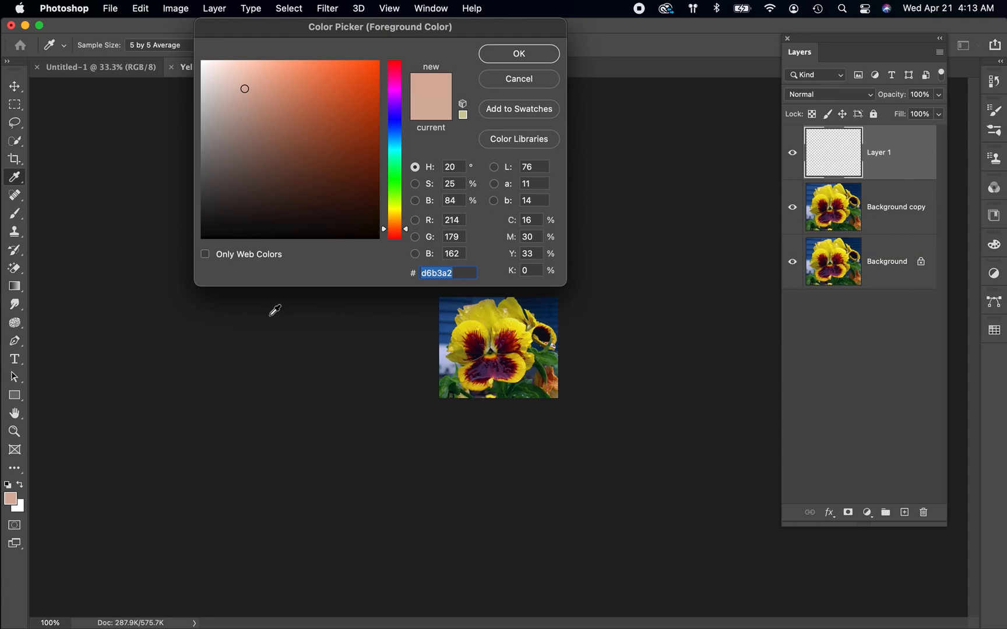
drag(394, 229, 396, 226)
click(354, 87)
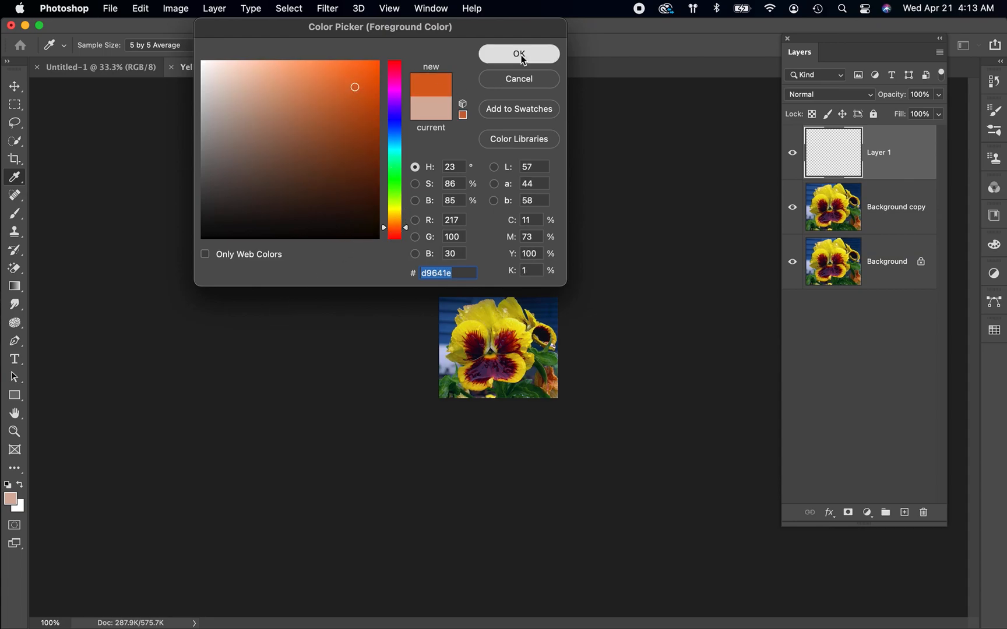
click(519, 54)
Fill the blank Layer 1 with the foreground color in Normal mode at 100% opacity.
click(142, 11)
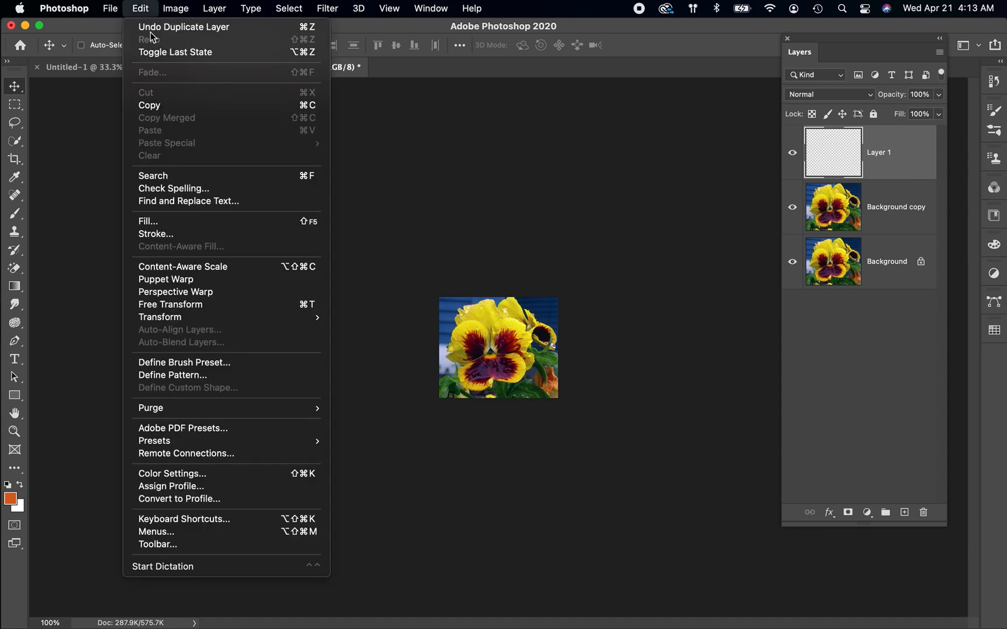
click(175, 223)
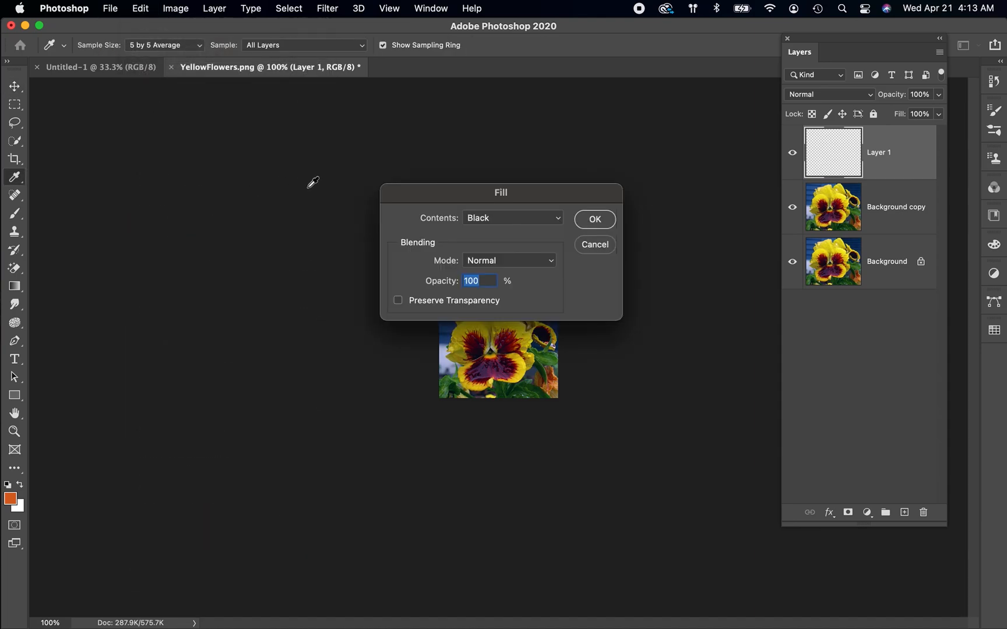
click(522, 218)
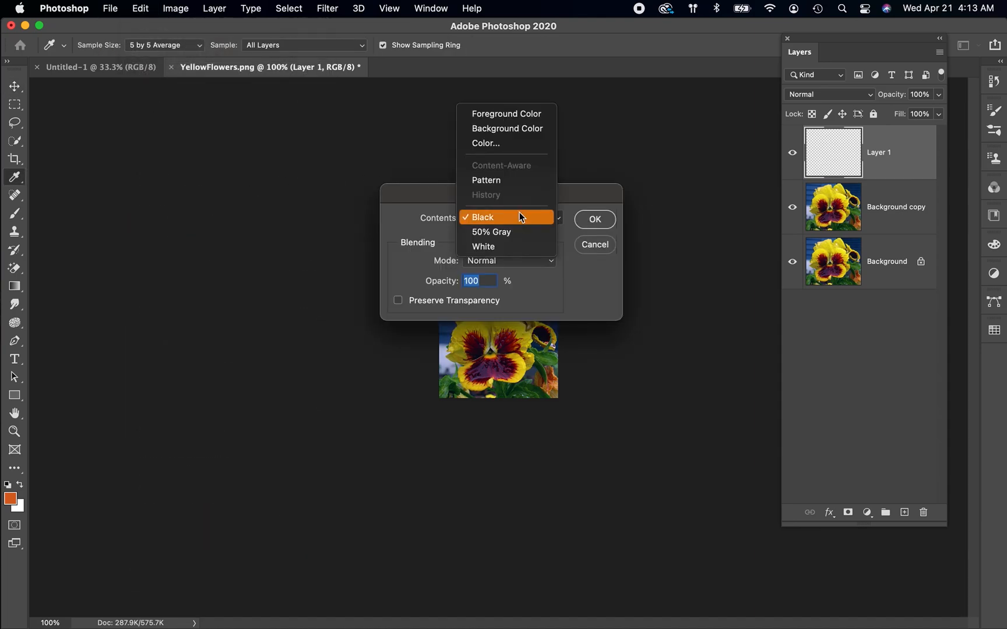
click(509, 112)
click(592, 221)
key(v)
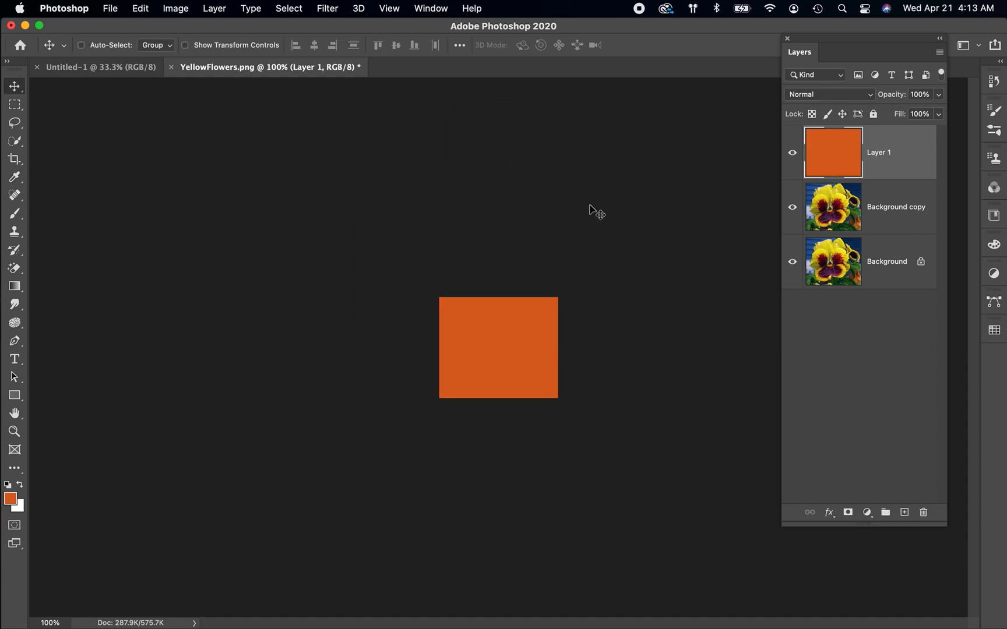
Move the Background copy layer above the orange layer and set its blending mode to Hard Mix.
drag(912, 217, 905, 139)
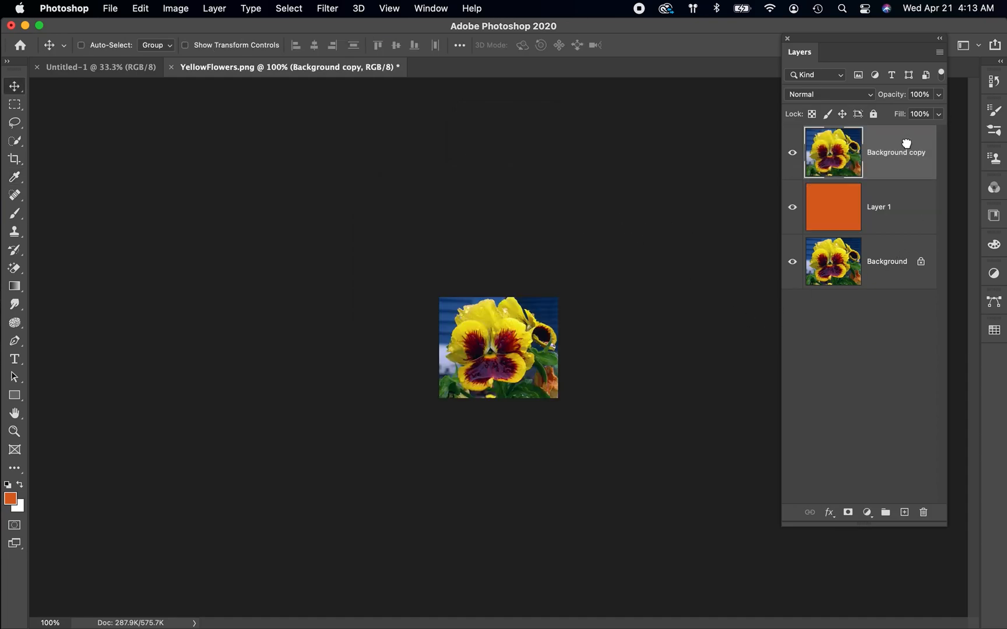
click(847, 98)
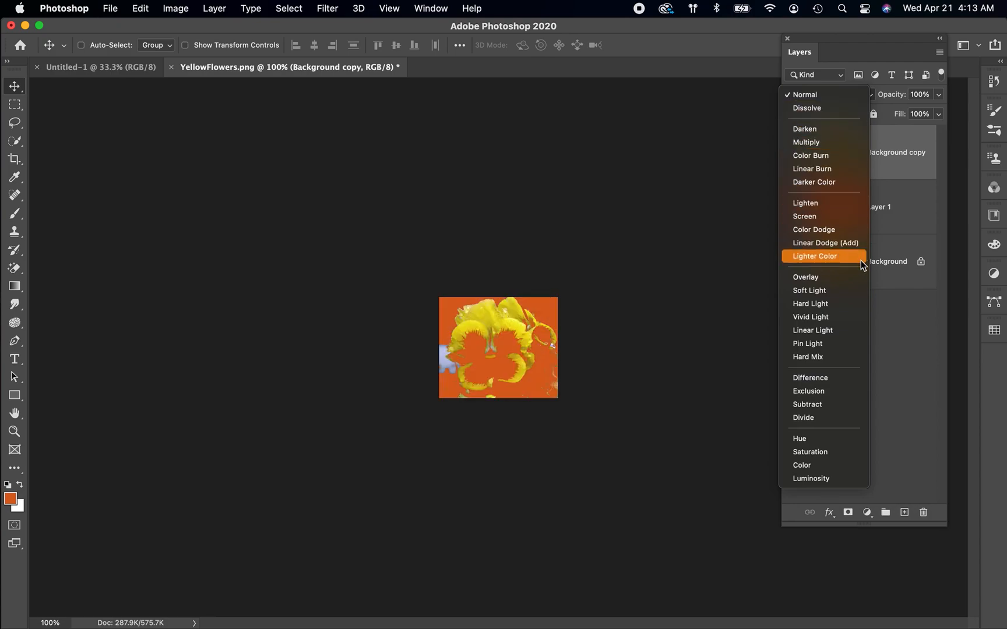
click(857, 361)
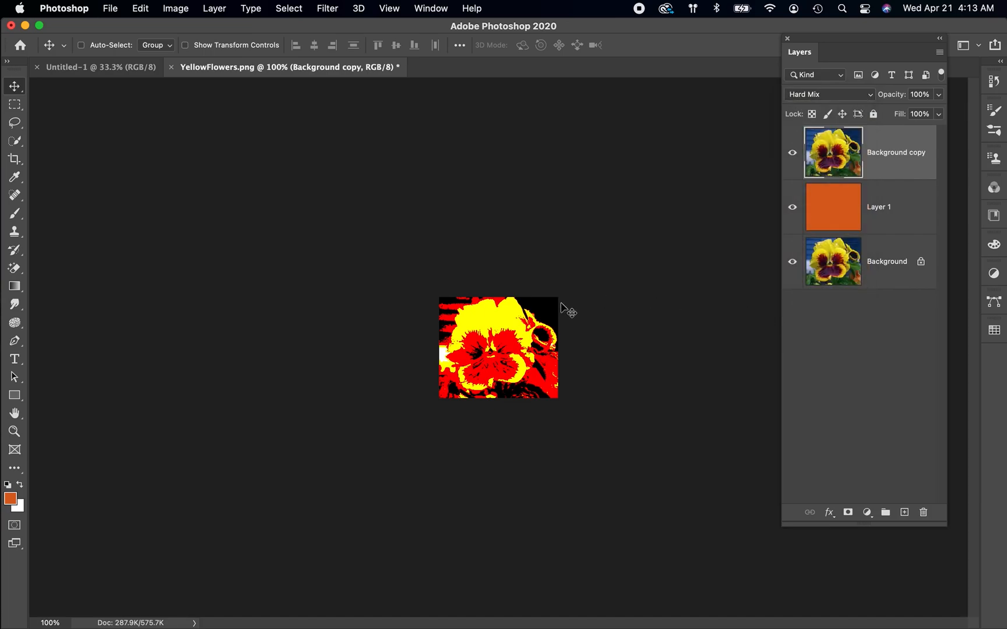
Define the Hard Mix version of the flower as a pattern named YellowFlowers.png.
click(145, 11)
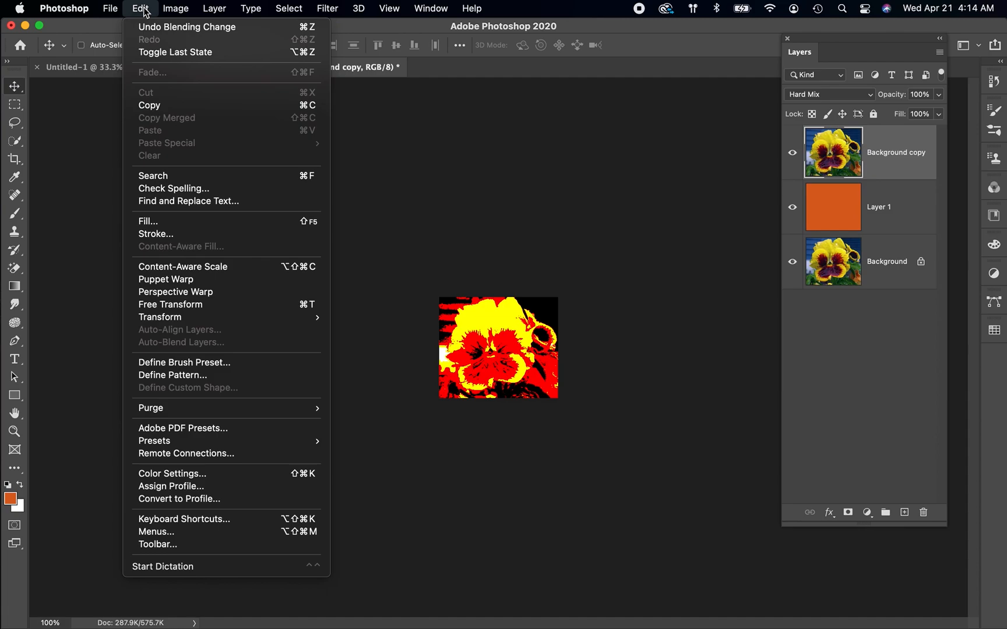
click(220, 377)
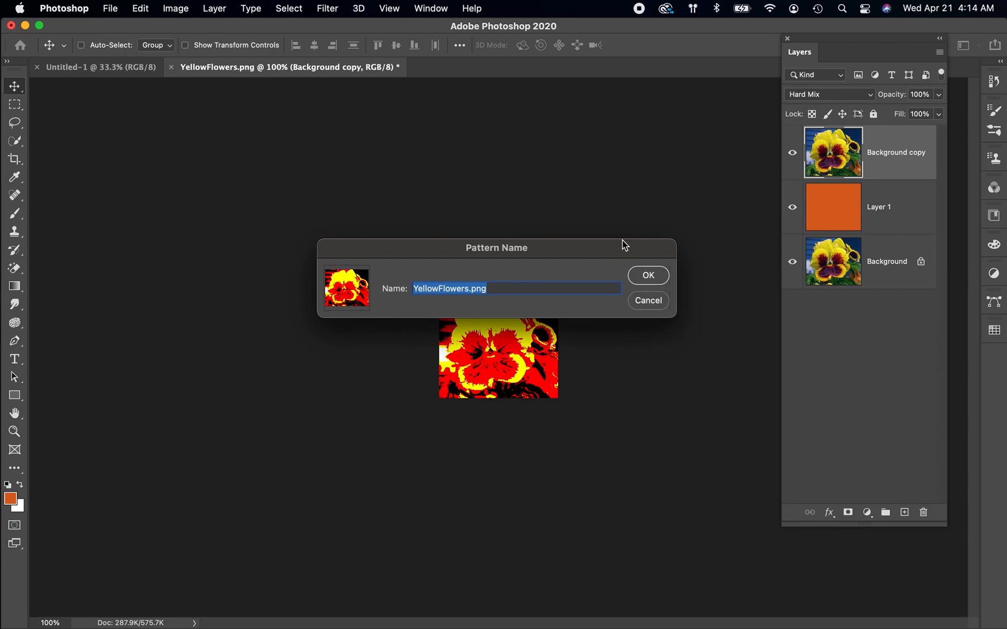
click(652, 276)
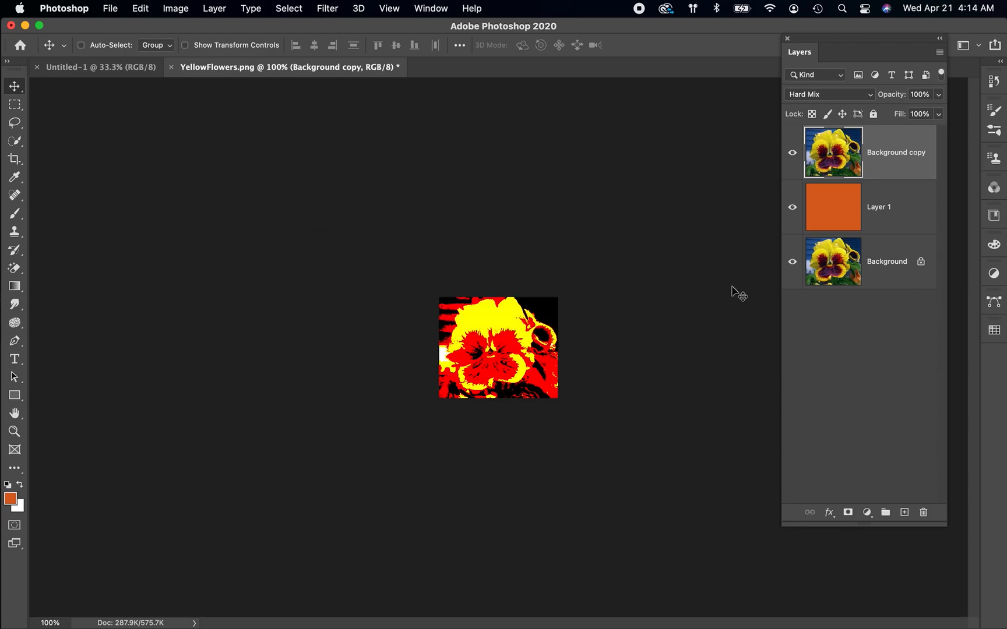
Change the Background copy layer's blending mode to Divide and define the result as another pattern named YellowFlowers.png.
click(829, 95)
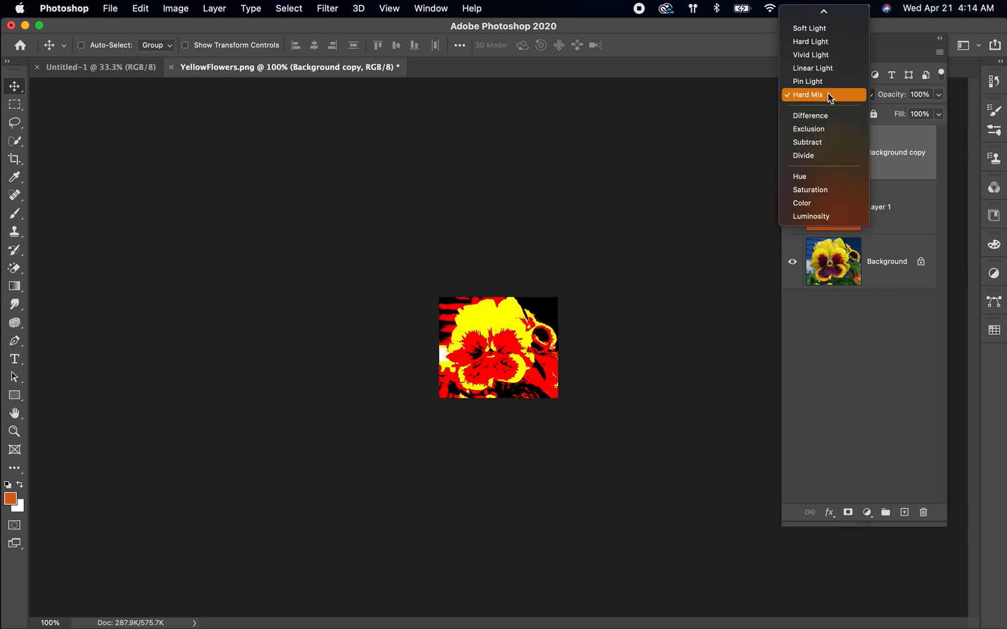
click(832, 153)
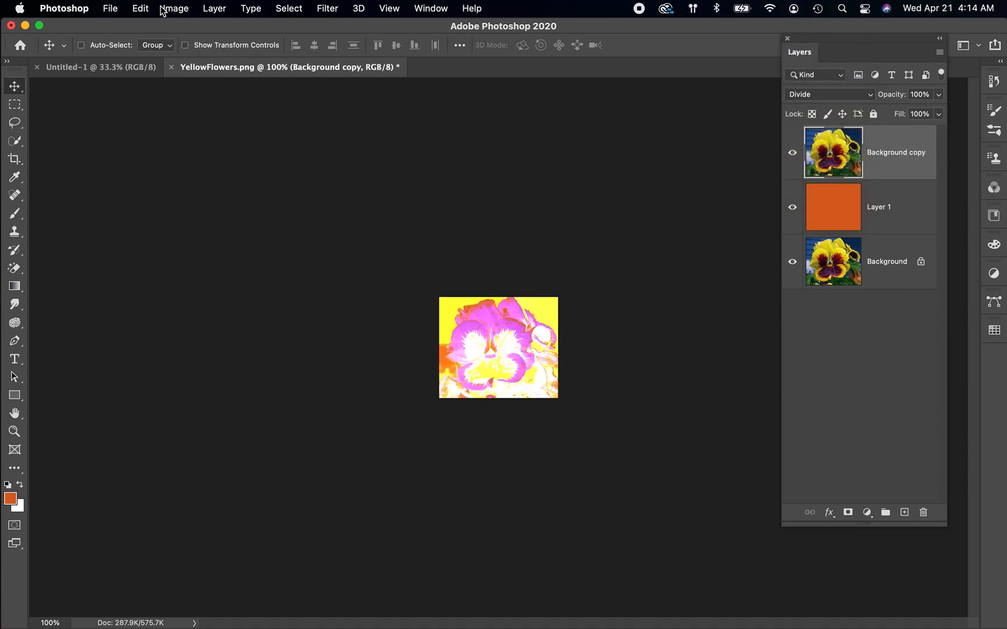
click(141, 9)
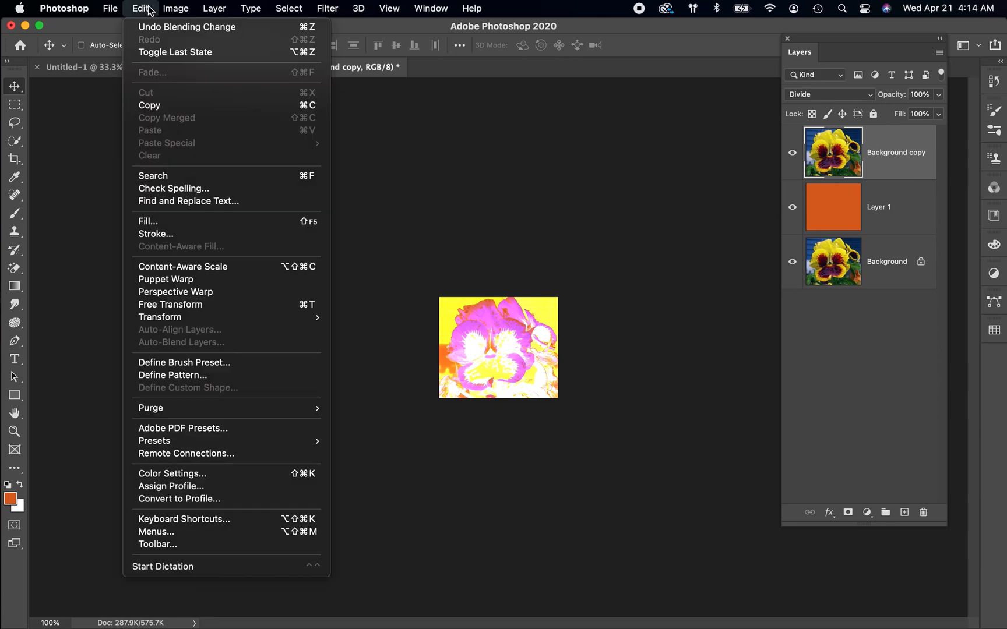
click(236, 373)
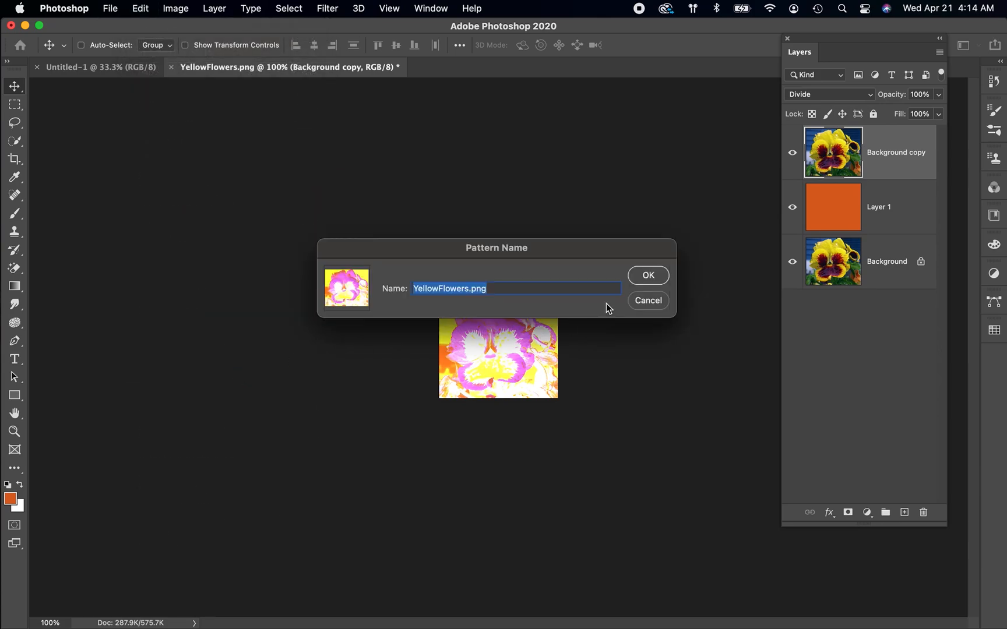
click(646, 278)
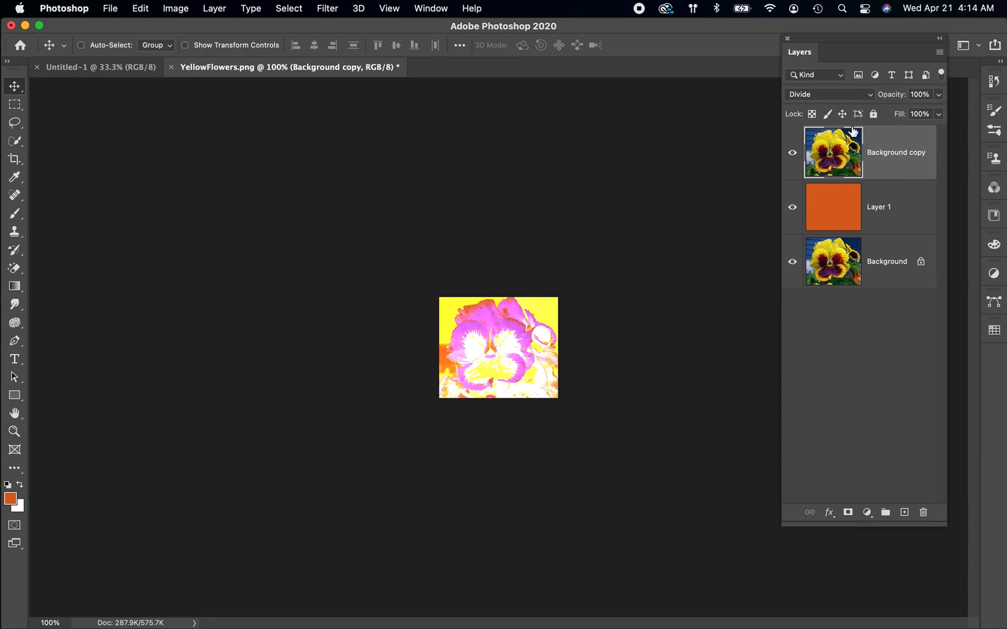
Invert the colors of the Background copy layer and set its blending mode to Hard Light.
key(super+i)
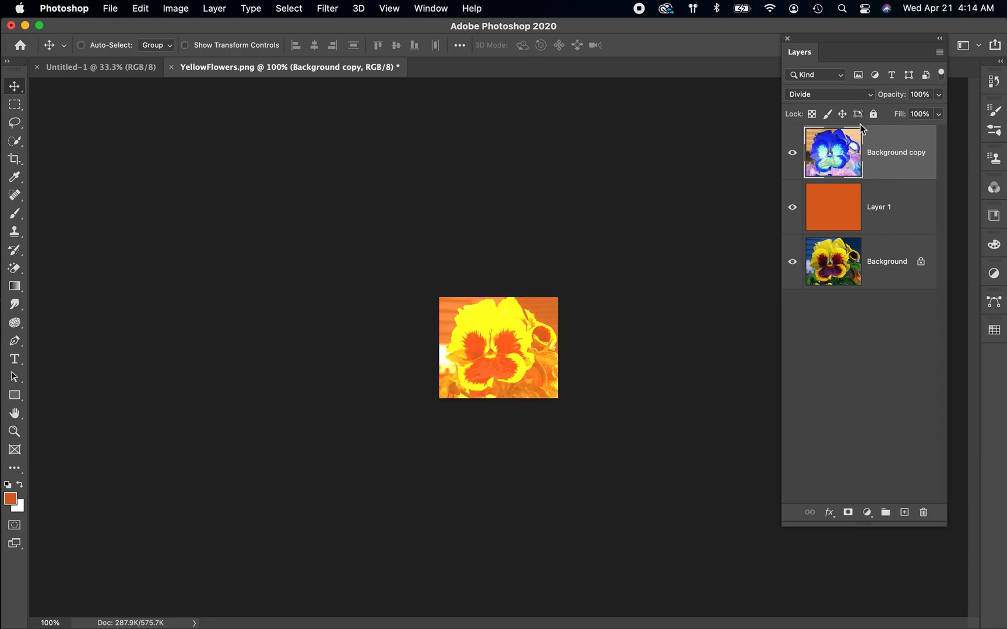
click(834, 93)
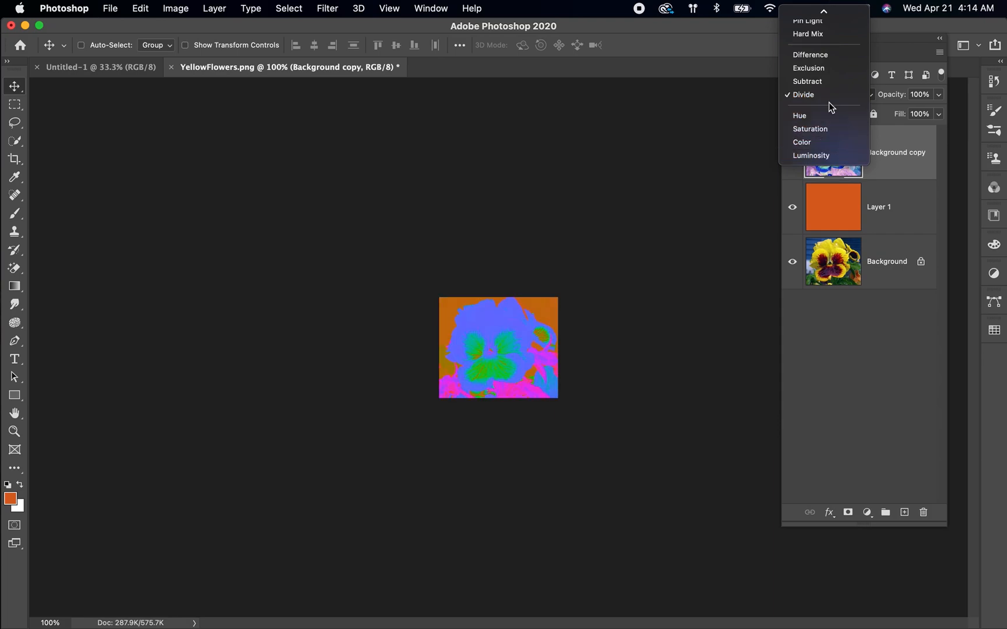
mouse_move(824, 16)
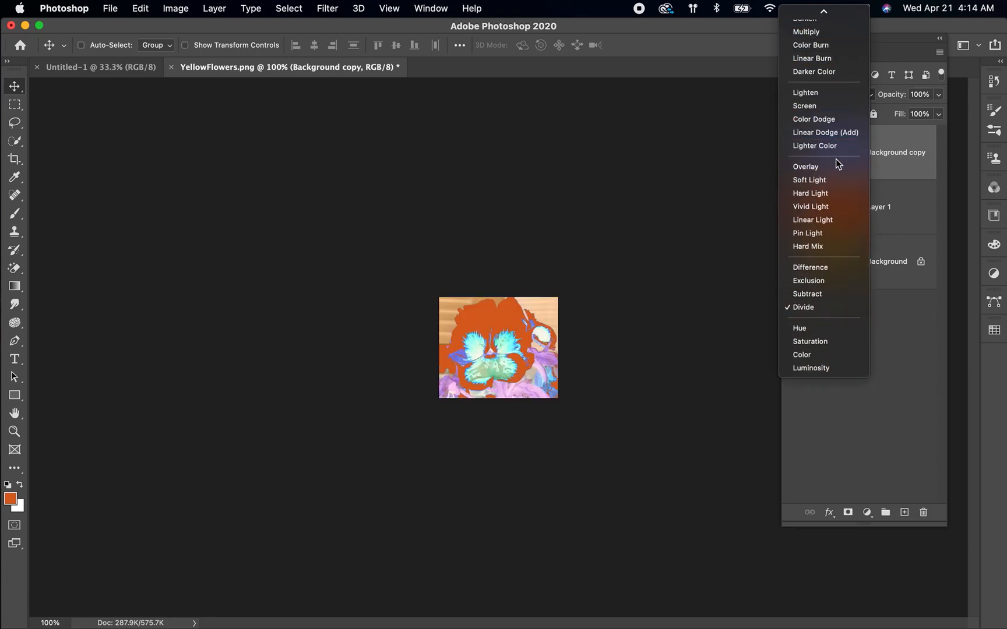
click(843, 193)
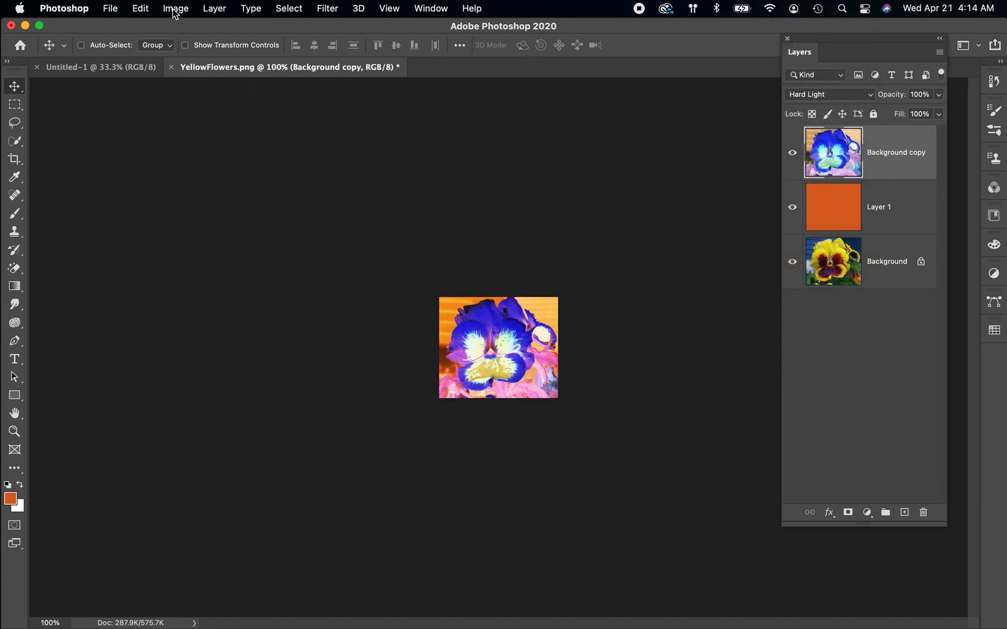
Define the inverted Hard Light version of the flower as a pattern named YellowFlowers.png.
click(140, 8)
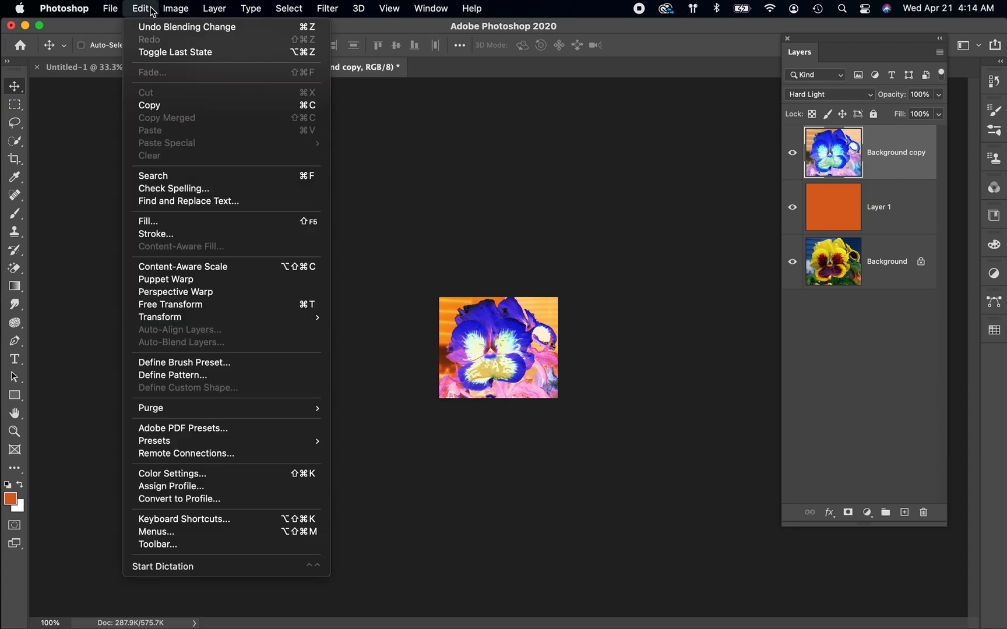
click(210, 374)
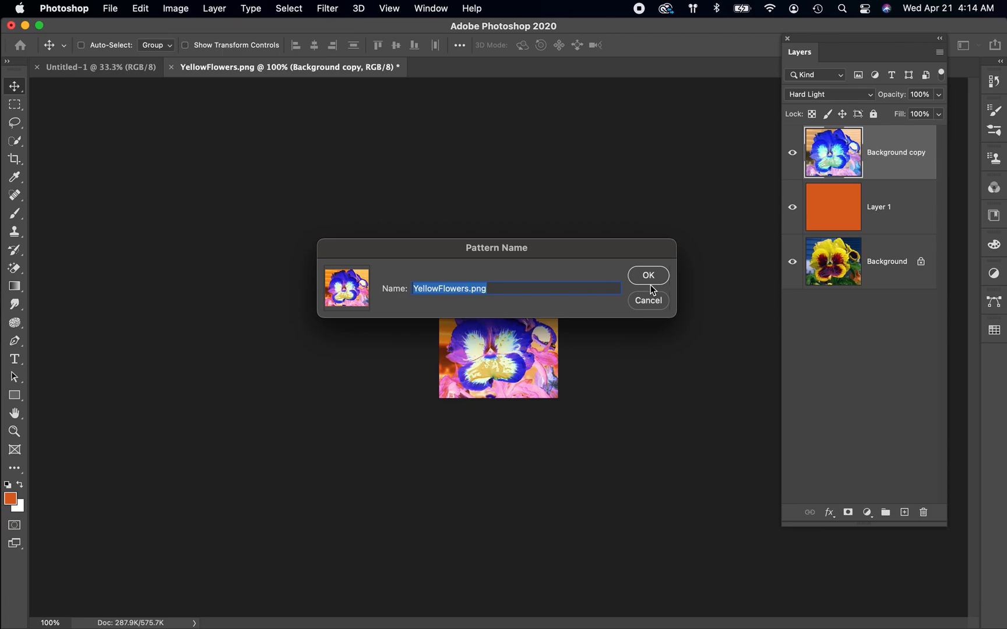
click(650, 277)
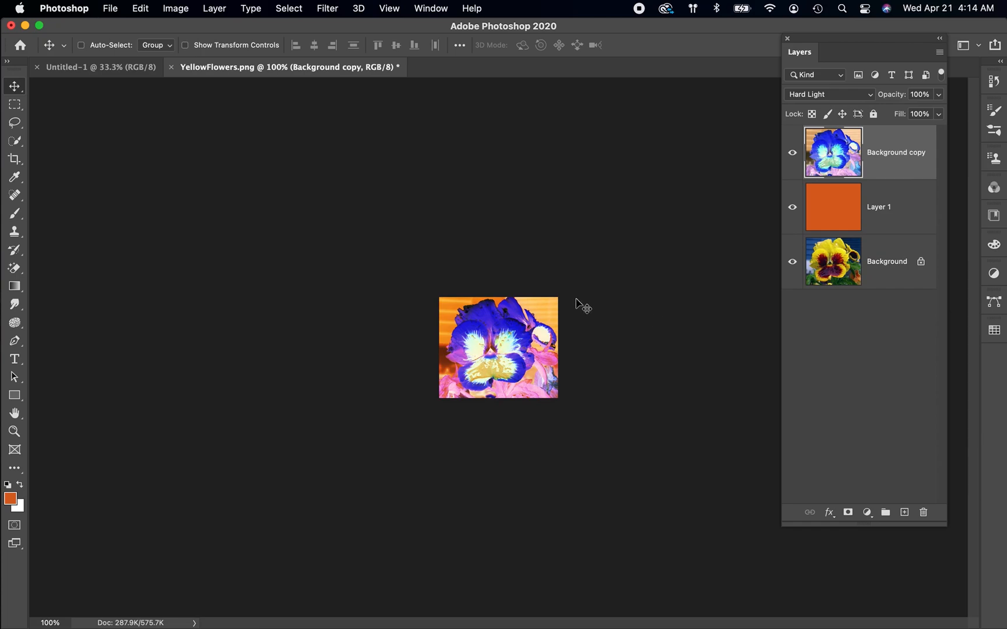
Resize the flower image with Resample enabled and the resolution set to 200 pixels/inch.
key(super+alt+i)
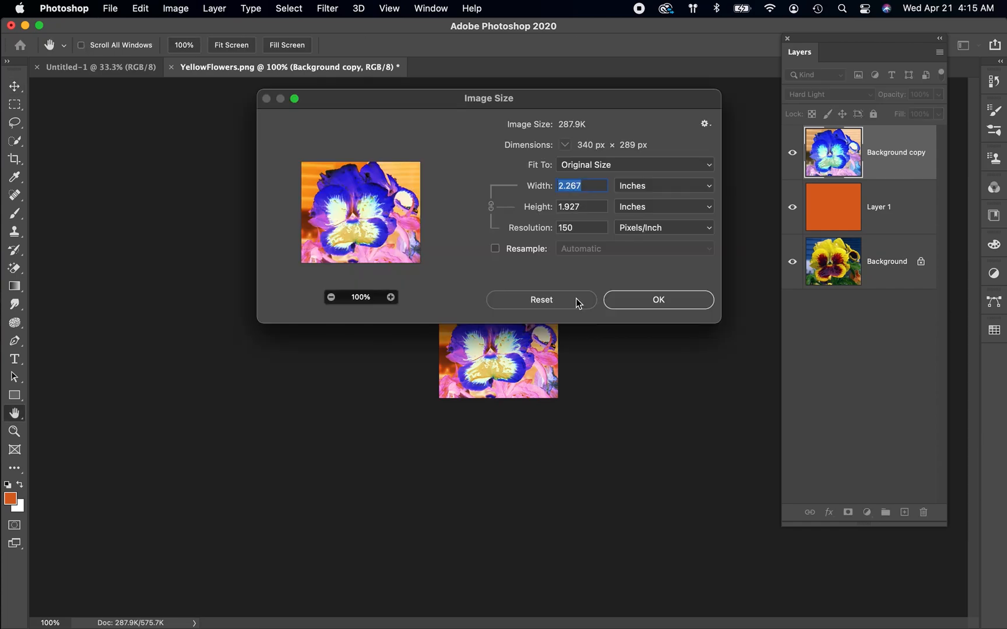
click(495, 250)
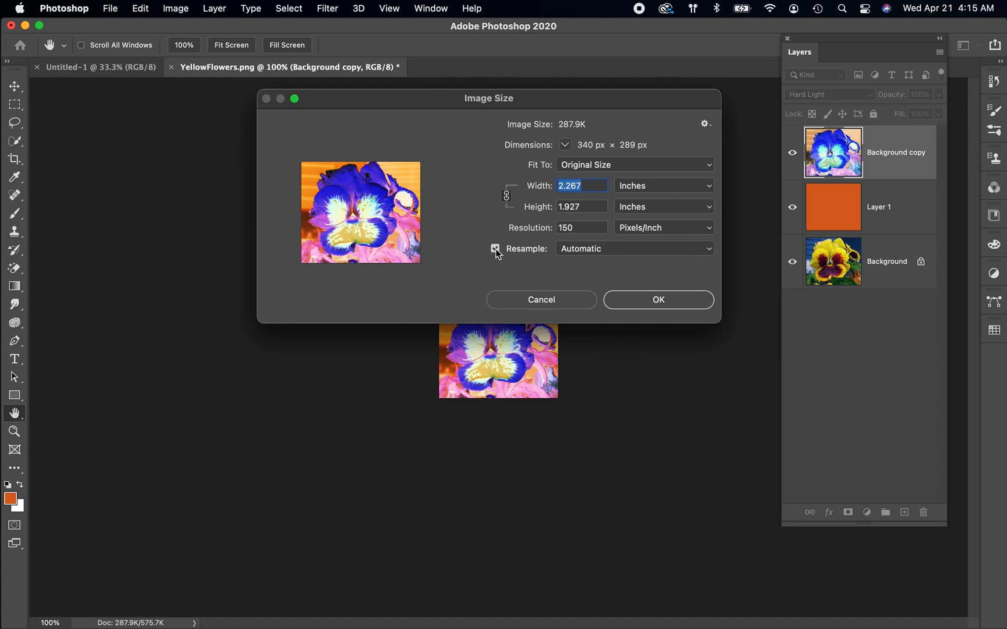
drag(575, 228, 554, 229)
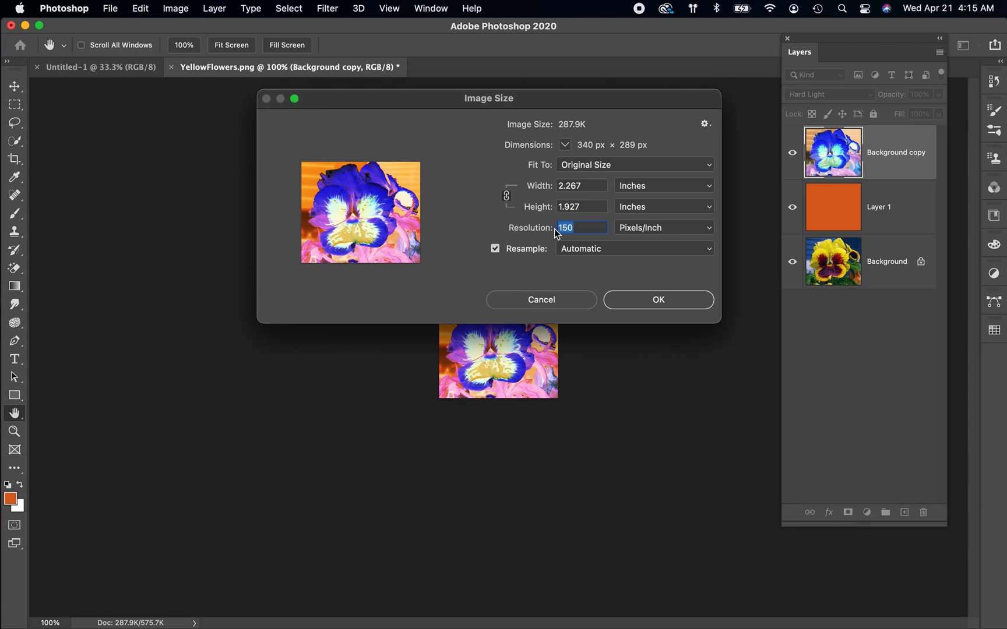
text(00)
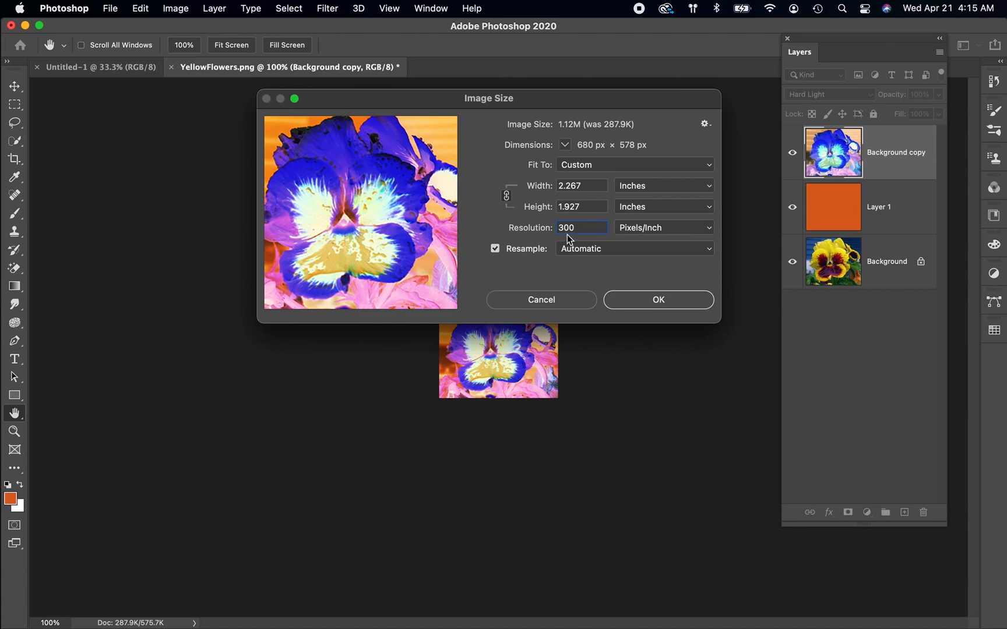
key(BackSpace)
key(BackSpace)
text(200)
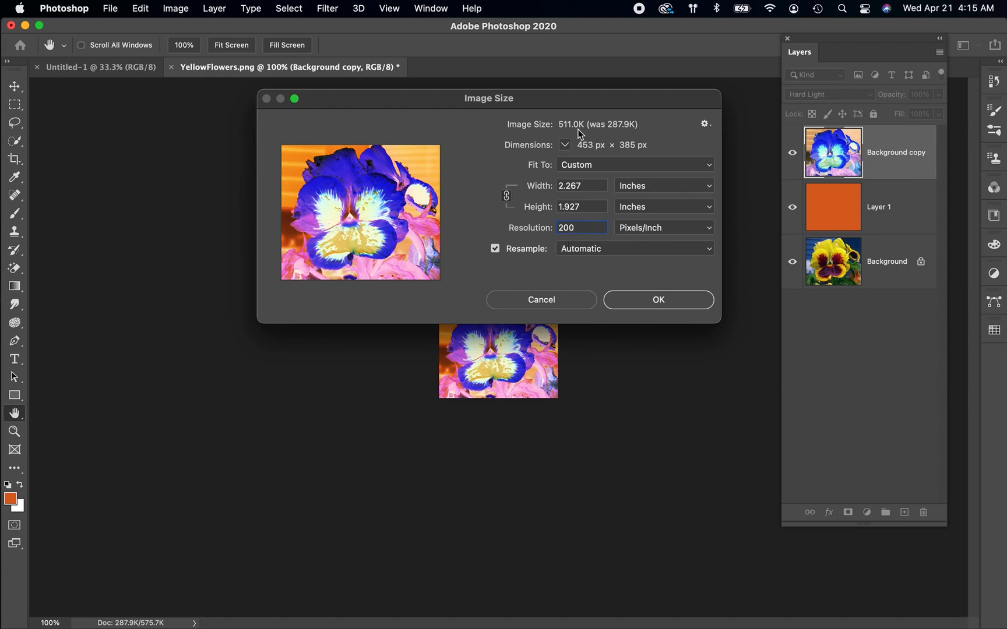
click(670, 301)
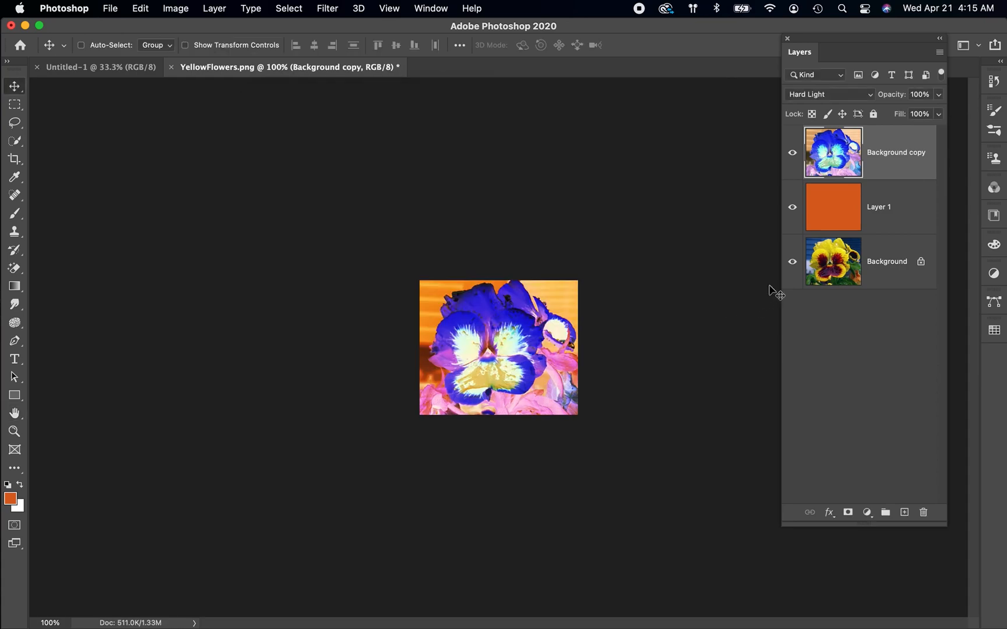
Hide Layer 1 and the Background copy layer, and define the original flower photo as a pattern named YellowFlowers.png.
click(793, 208)
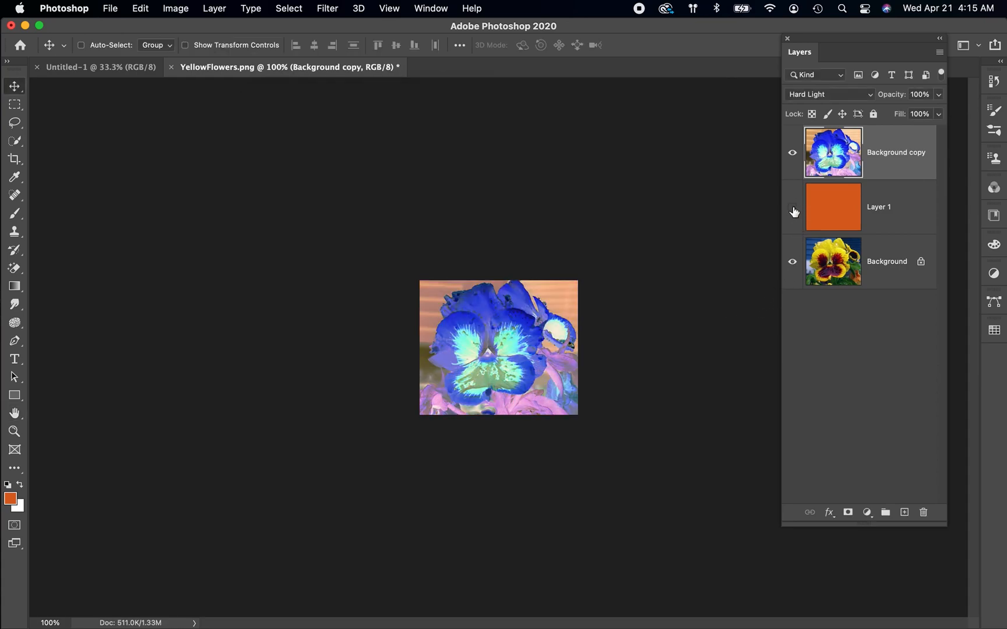
click(793, 153)
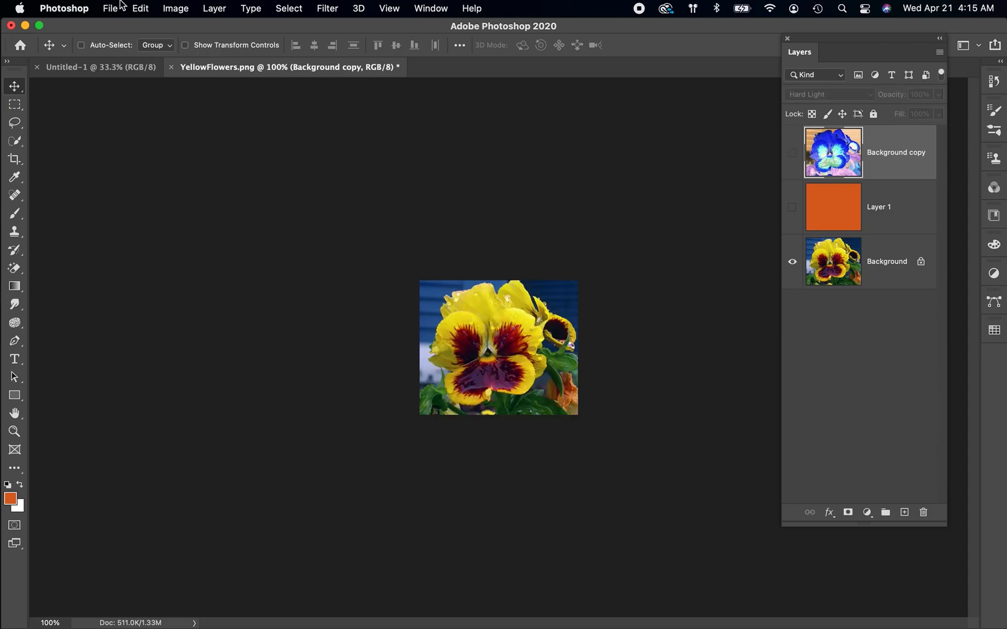
click(138, 9)
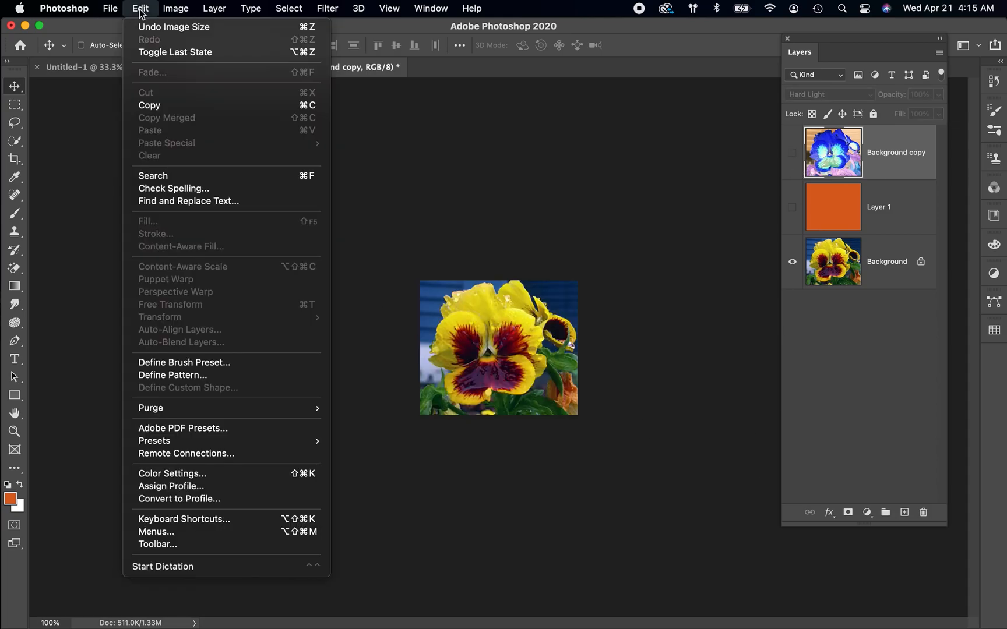
click(214, 370)
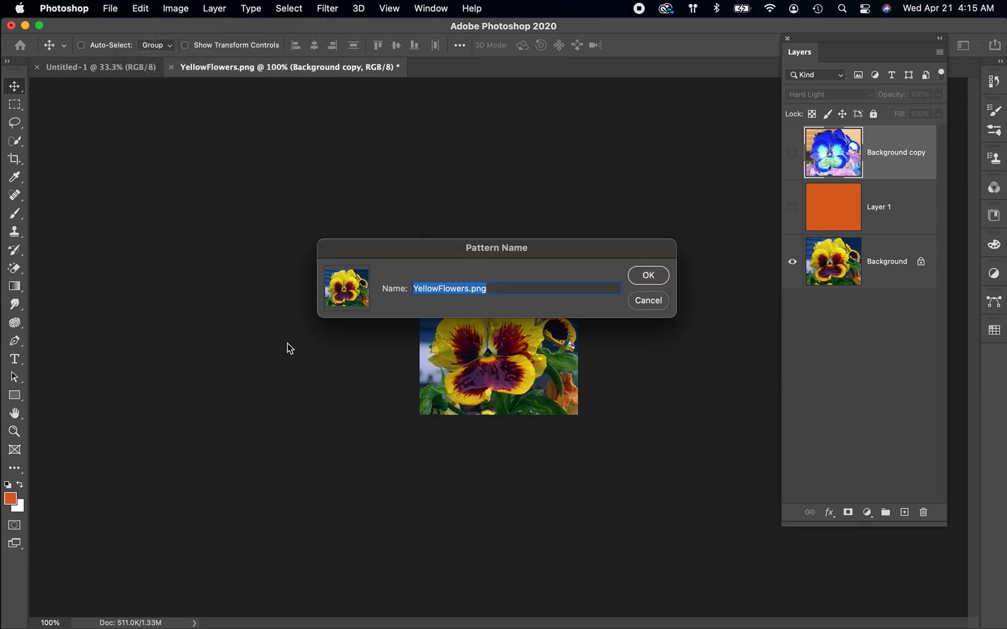
click(647, 276)
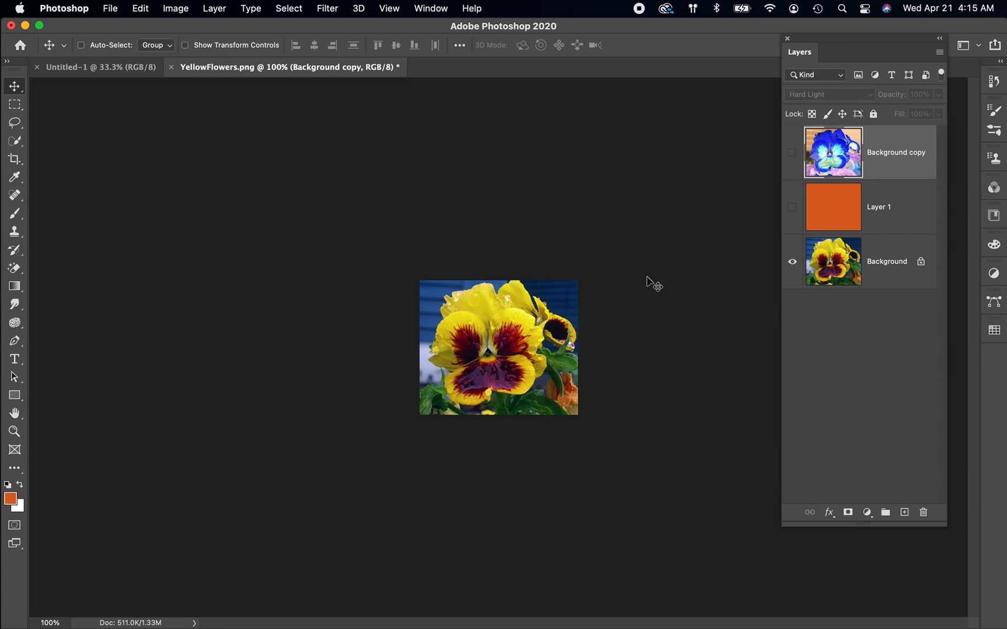
In the Untitled-1 document, add a new layer and fill it with the red-and-yellow flower pattern in Normal mode at 100% opacity.
click(93, 69)
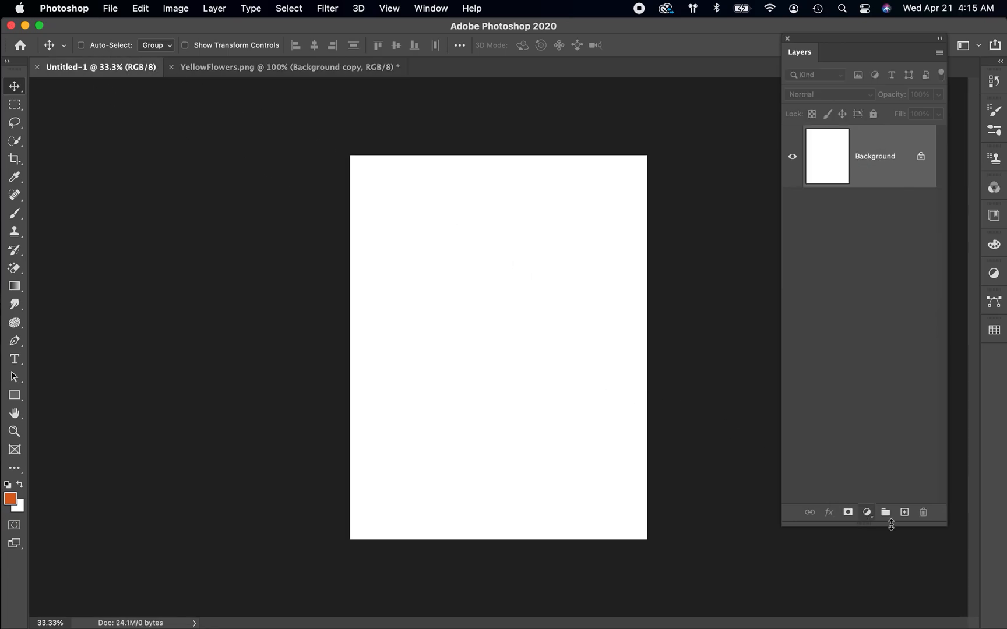
click(904, 512)
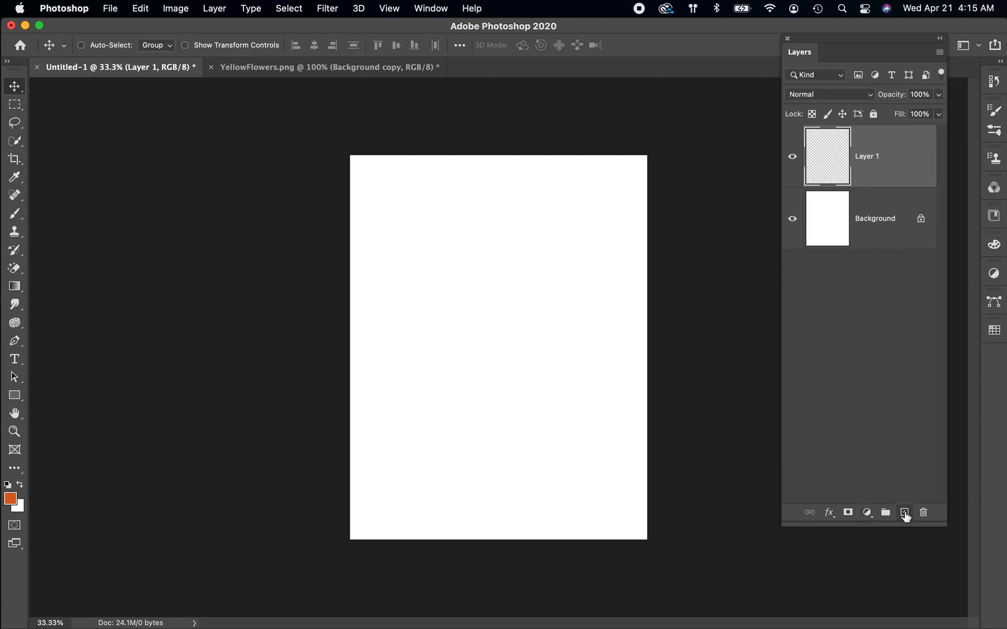
click(143, 9)
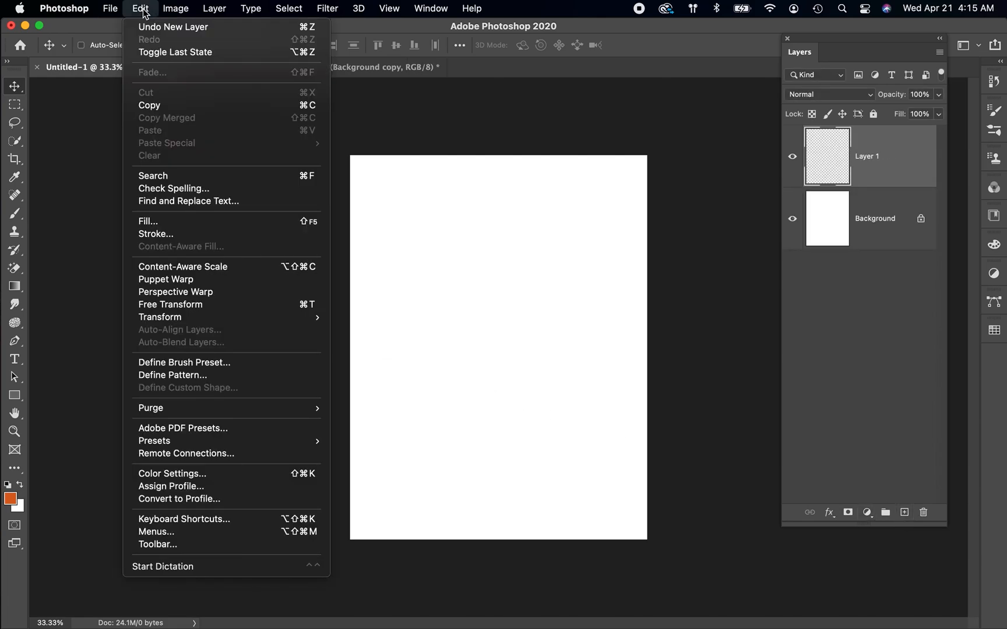
click(159, 222)
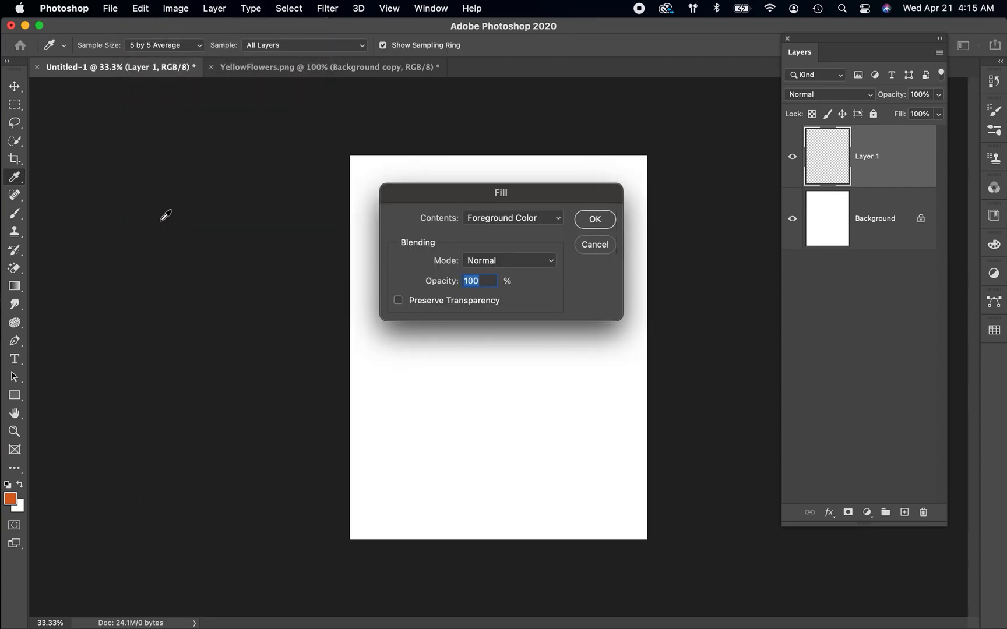
click(535, 218)
click(536, 286)
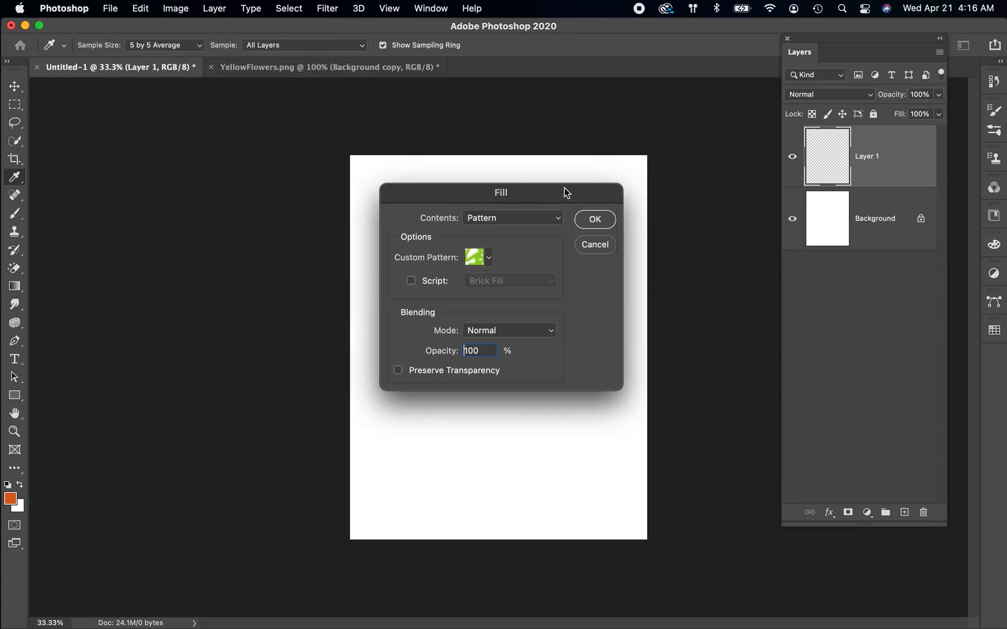
drag(565, 188, 257, 103)
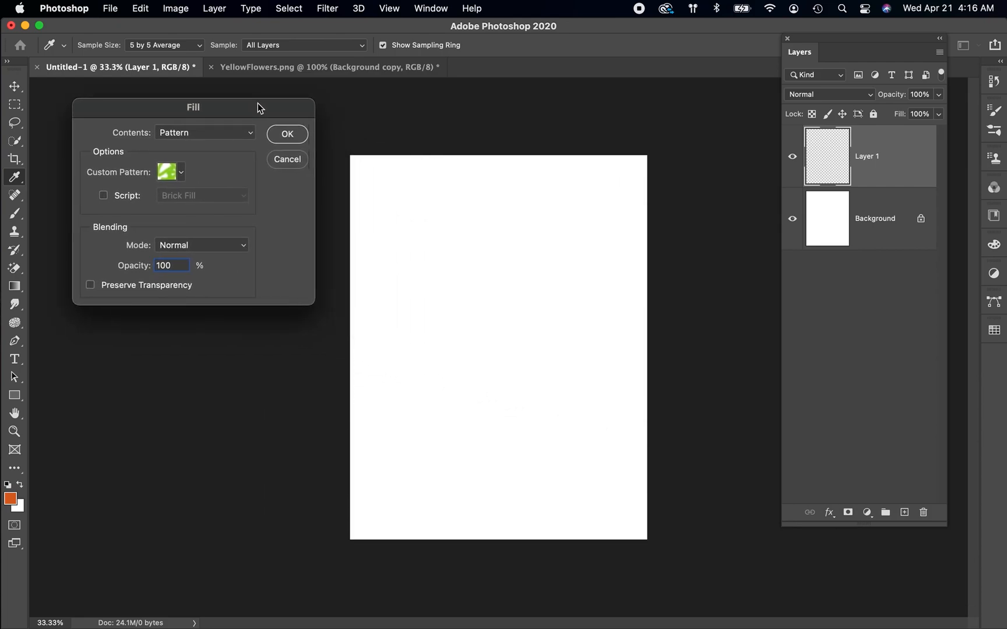
click(181, 172)
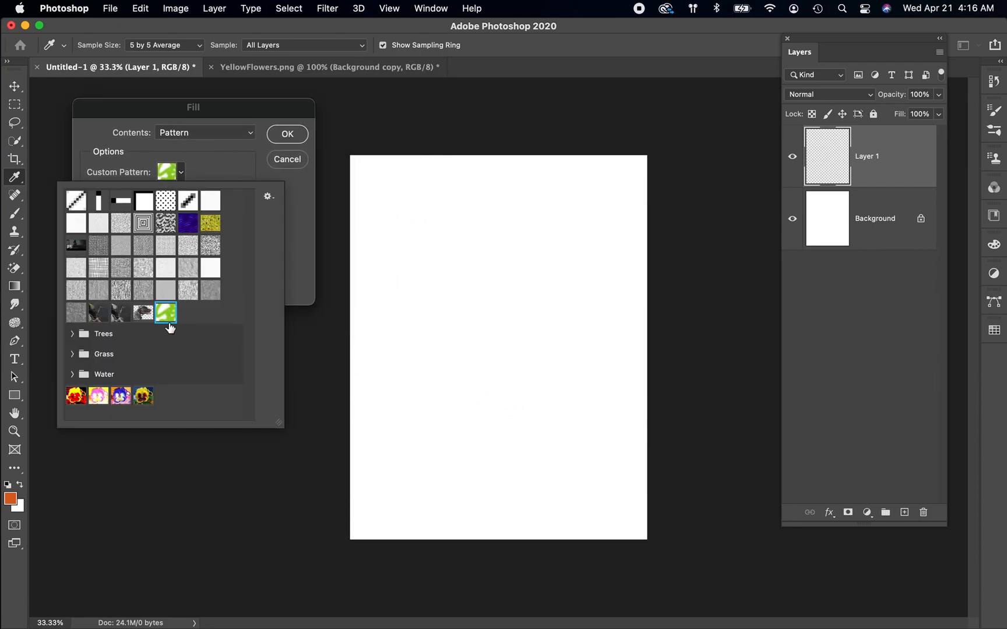
click(79, 399)
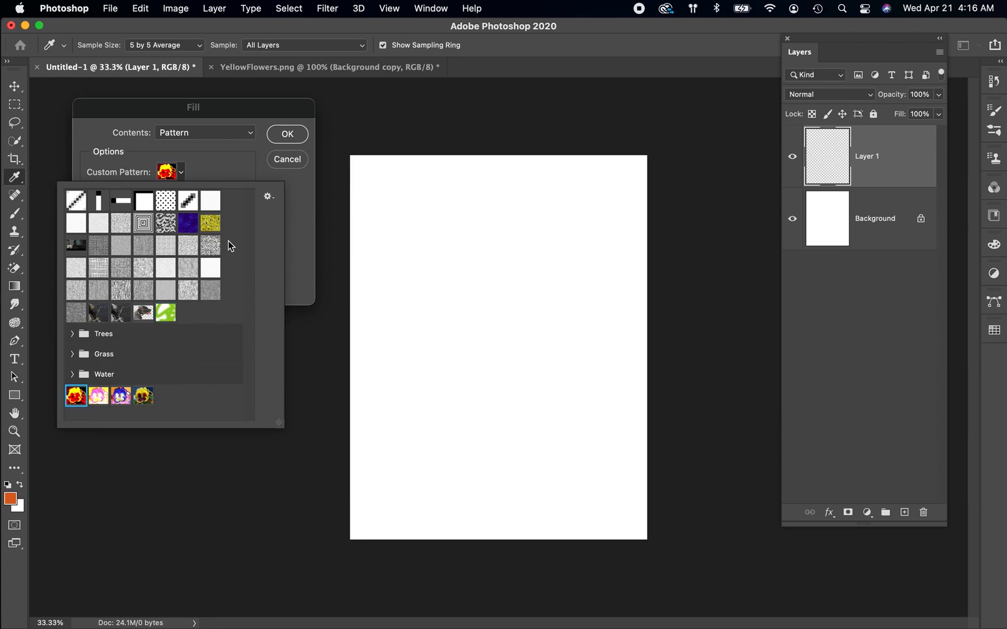
click(290, 133)
click(290, 133)
key(v)
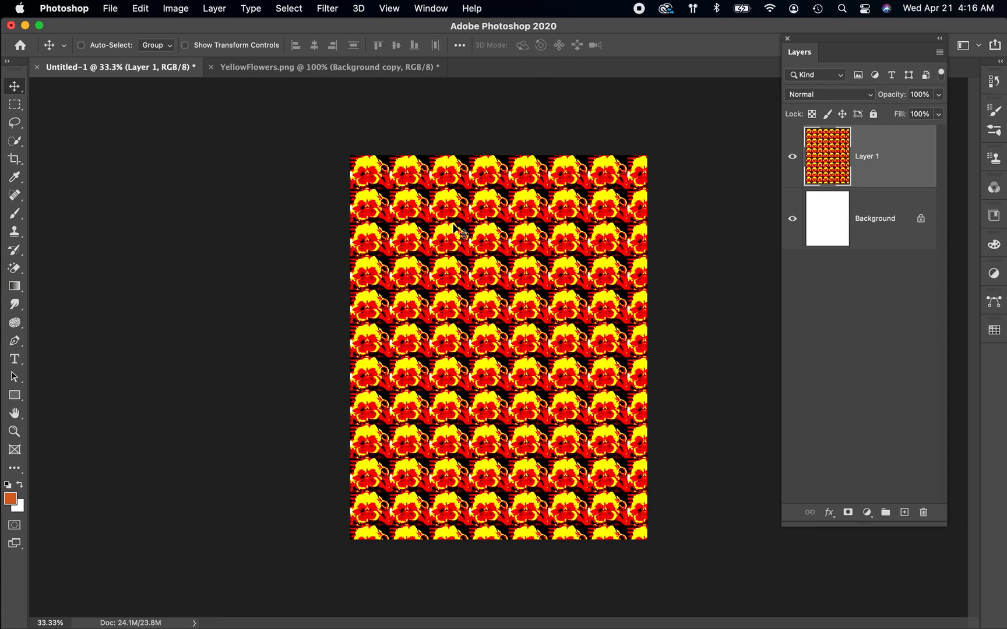
Add another layer above Layer 1 in Untitled-1 and fill it with the original-color flower pattern in Normal mode at 100% opacity.
click(261, 70)
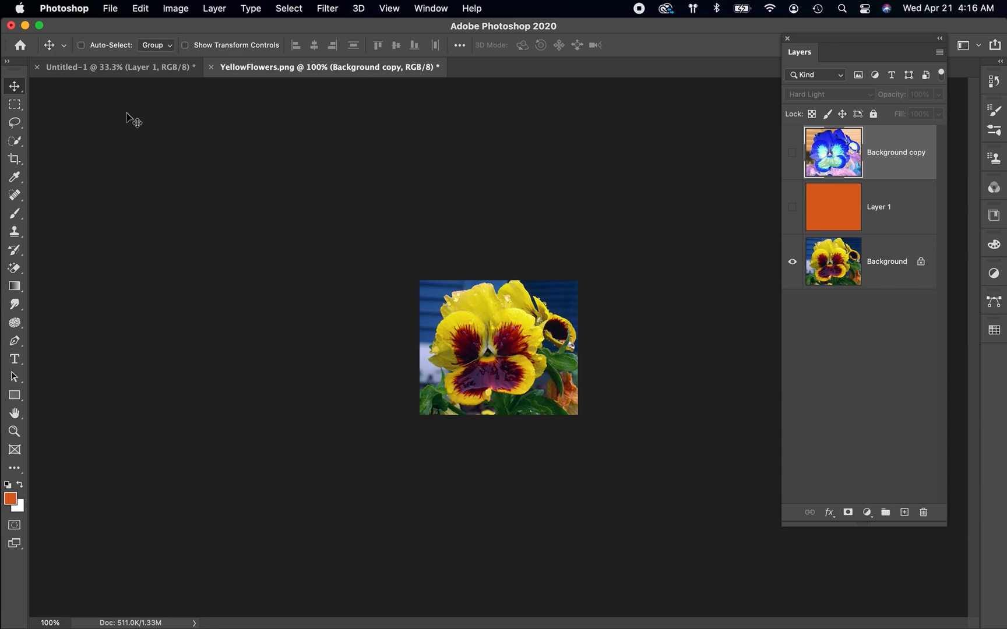
click(89, 67)
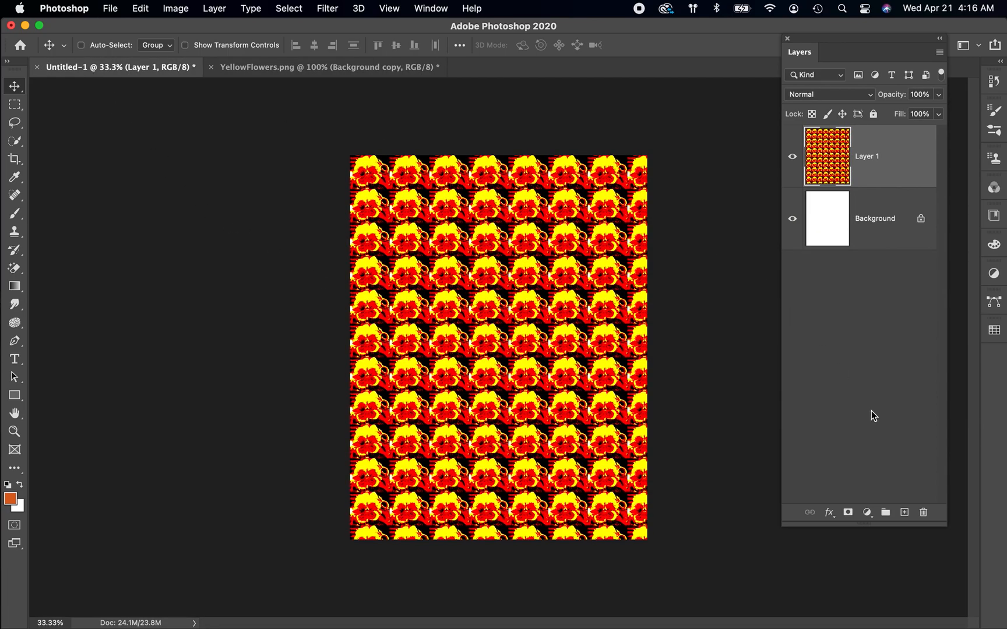
click(904, 512)
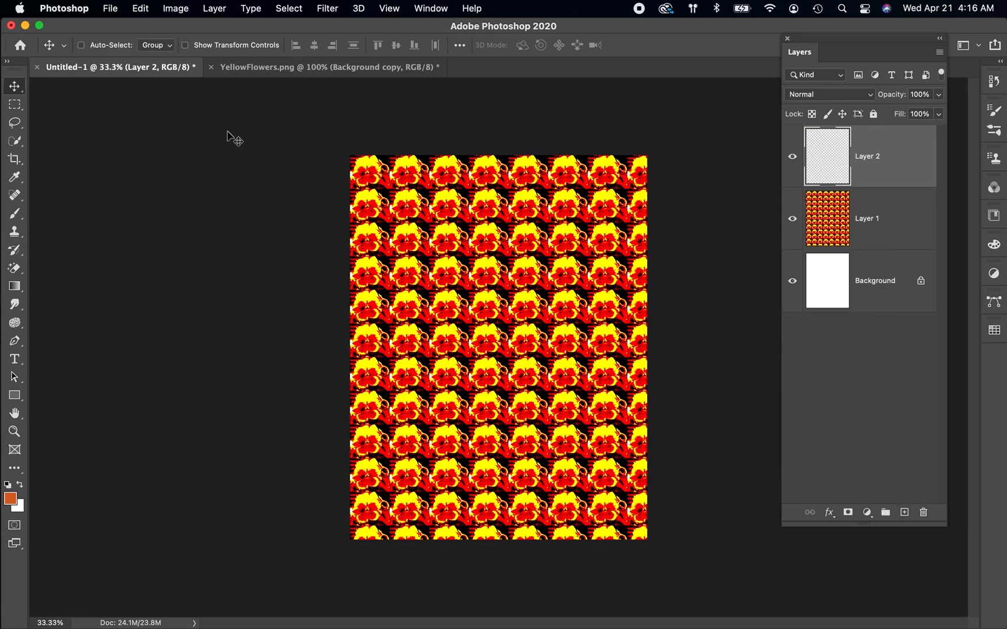
click(111, 10)
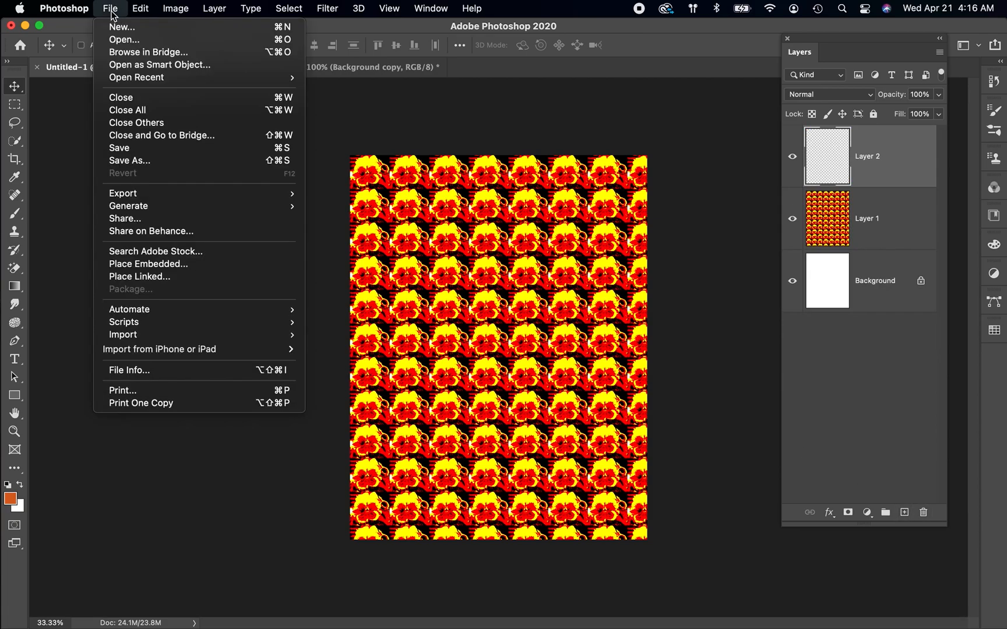
mouse_move(138, 7)
click(181, 221)
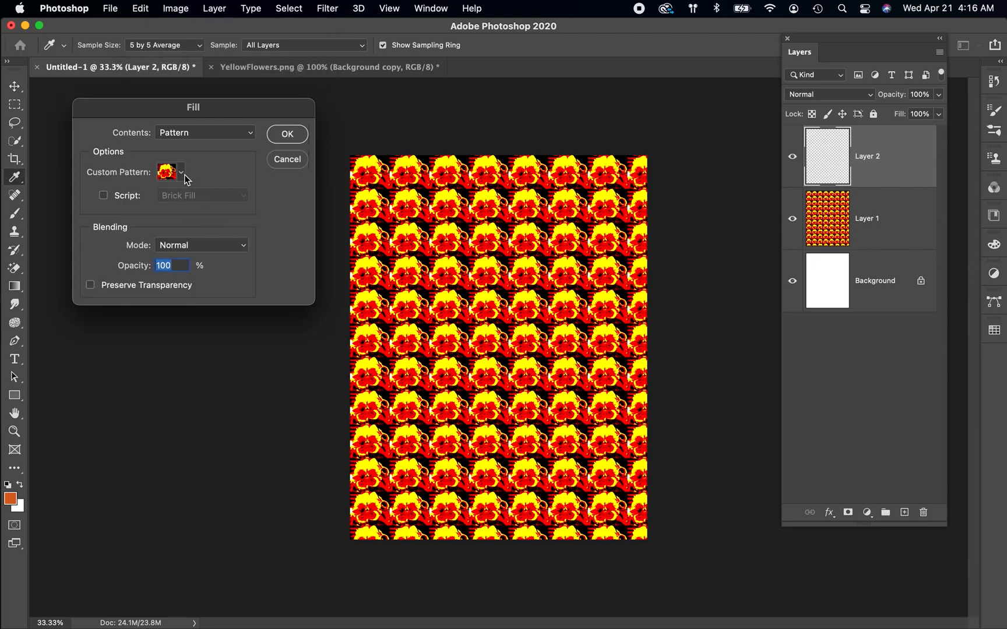
click(181, 172)
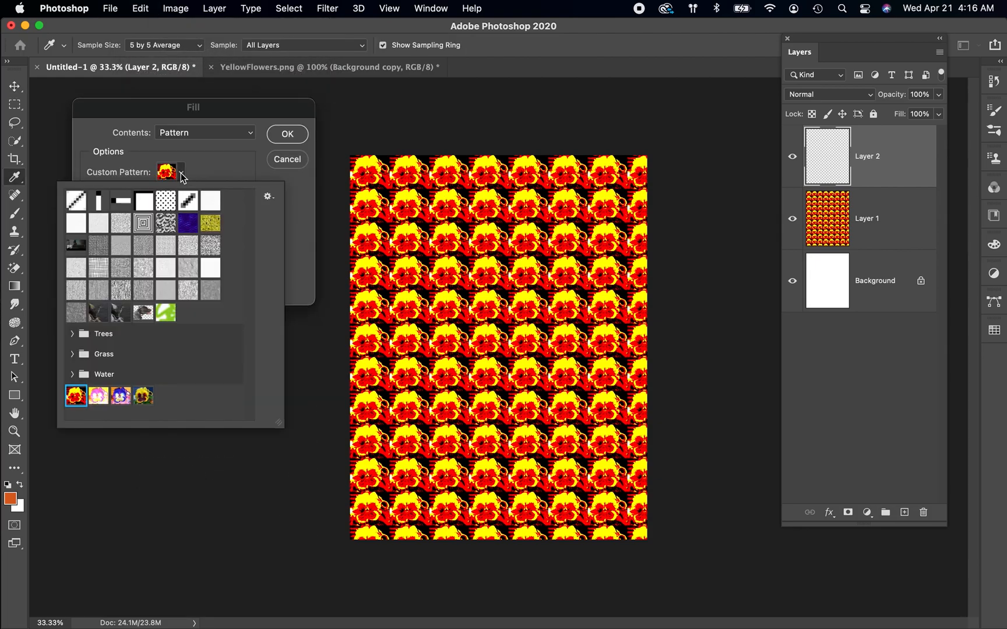
click(145, 397)
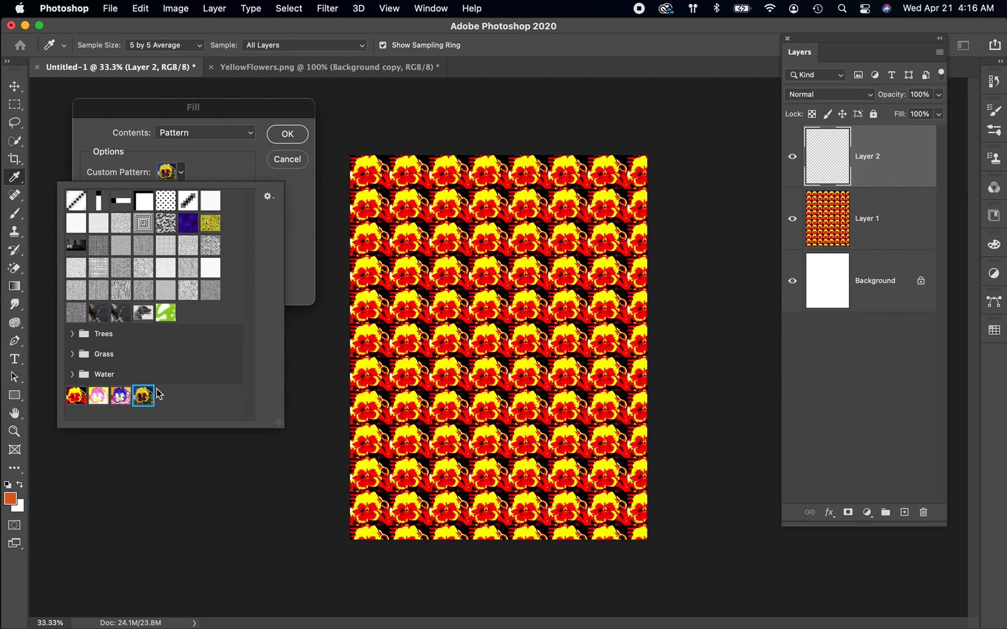
click(296, 231)
click(288, 134)
key(v)
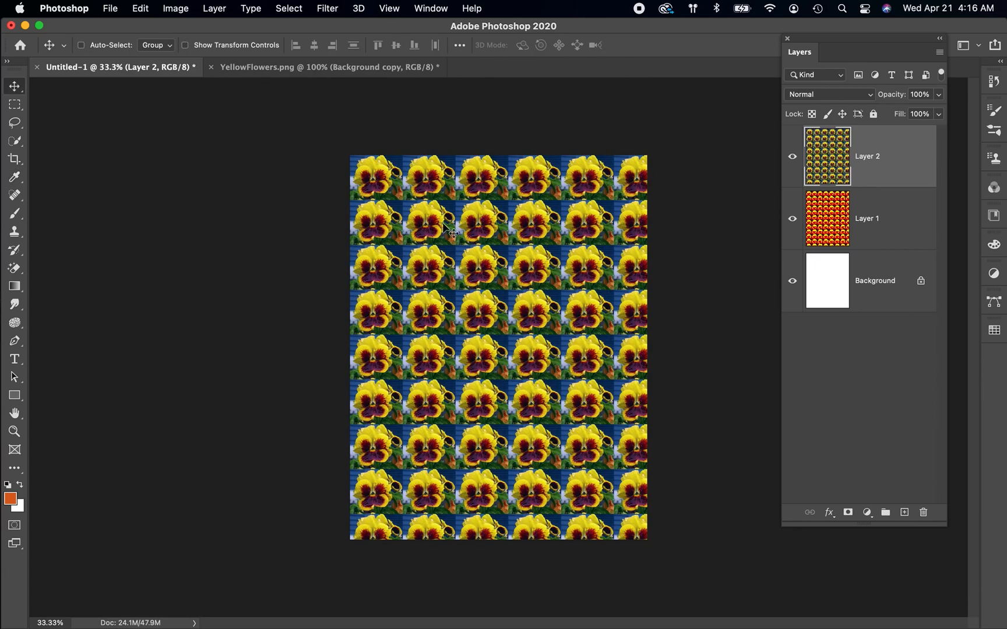
Toggle the visibility of Layer 2 repeatedly to compare its original-color flower fill with the red-and-yellow fill beneath.
click(792, 157)
click(791, 157)
click(791, 157)
click(792, 158)
click(791, 157)
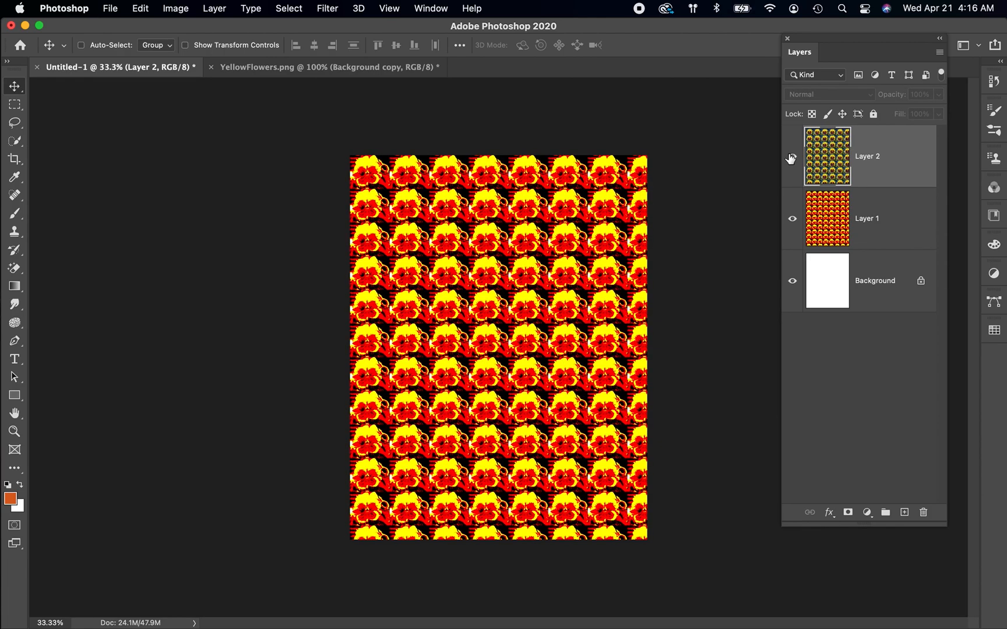
click(791, 158)
click(792, 158)
click(791, 158)
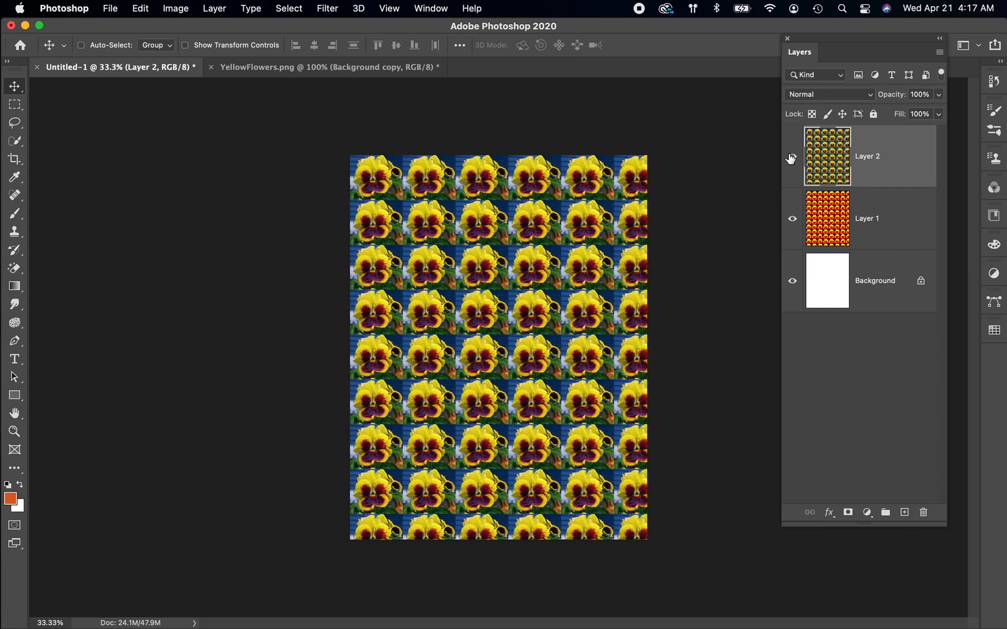
Add a layer above Layer 2 and set up a fill with the blue-and-pink flower pattern using the Spiral script.
click(904, 513)
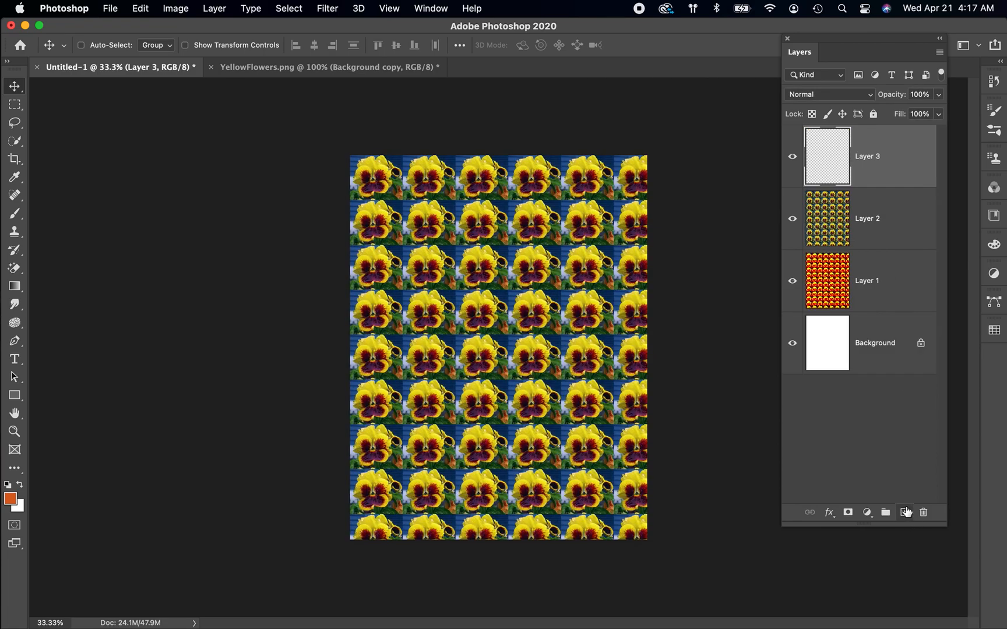
click(140, 9)
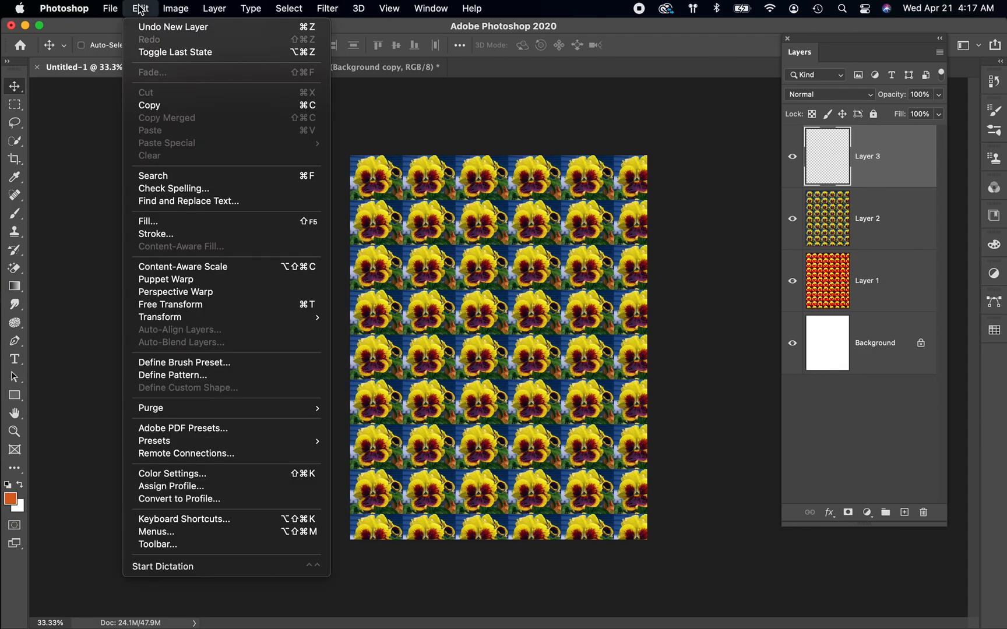
click(180, 223)
click(180, 172)
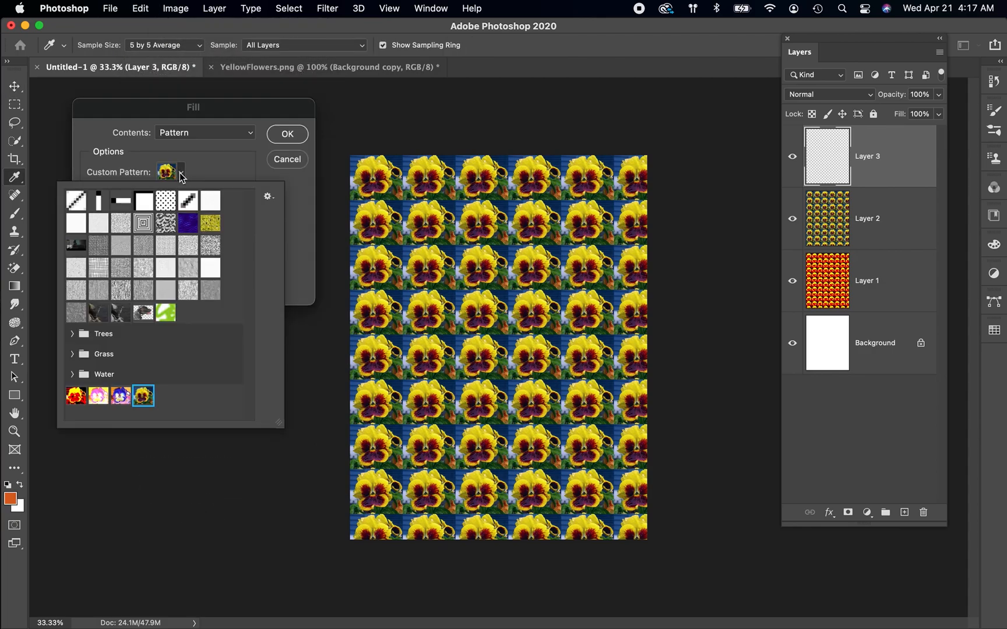
click(127, 398)
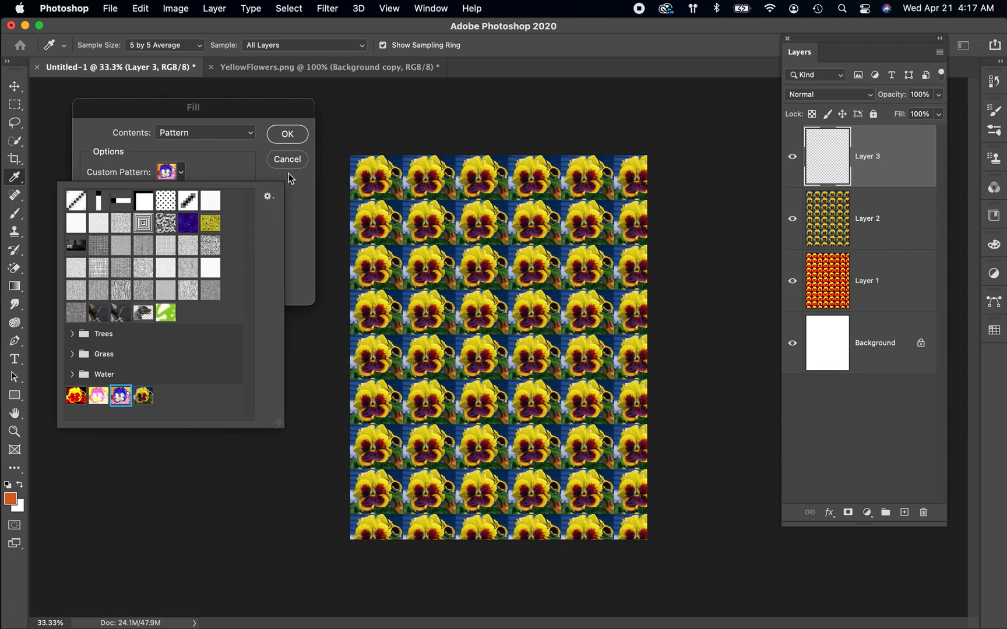
click(304, 213)
click(104, 195)
click(240, 196)
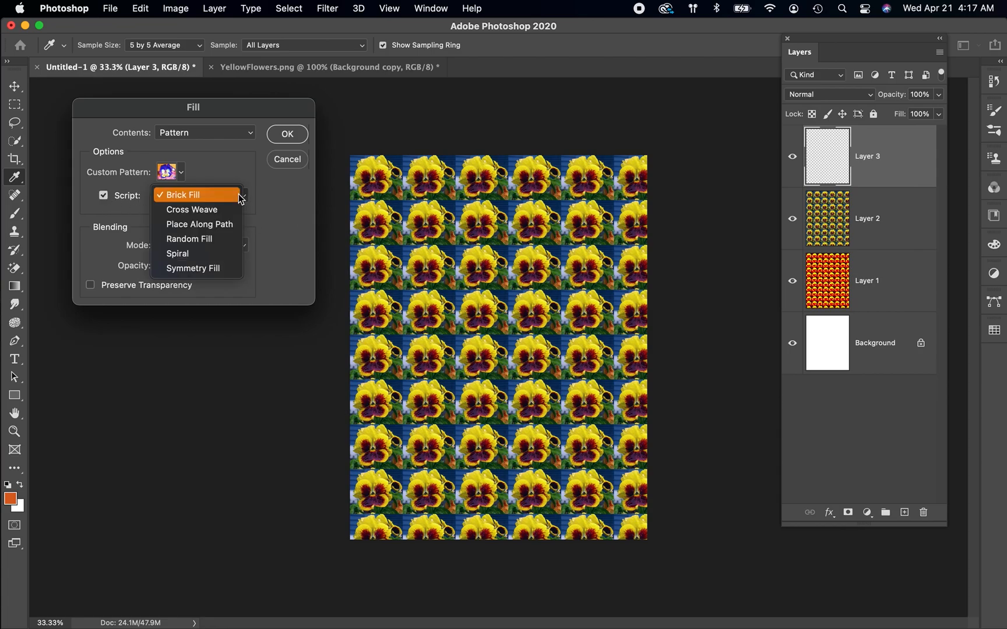
click(238, 258)
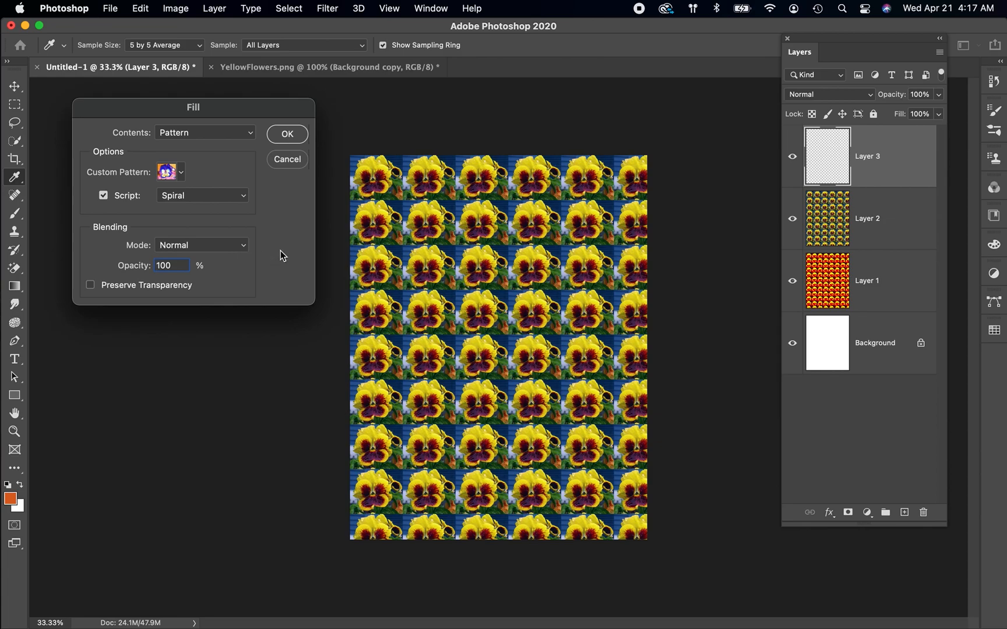
Apply the Spiral pattern fill to Layer 3 with a ring spacing of 22 pixels.
click(284, 134)
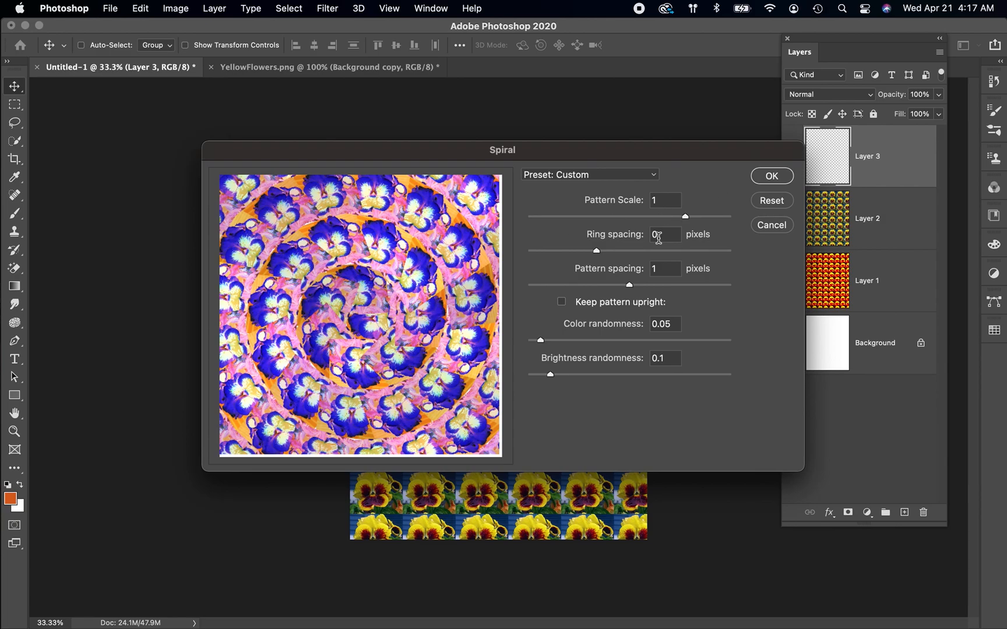
drag(596, 251, 605, 251)
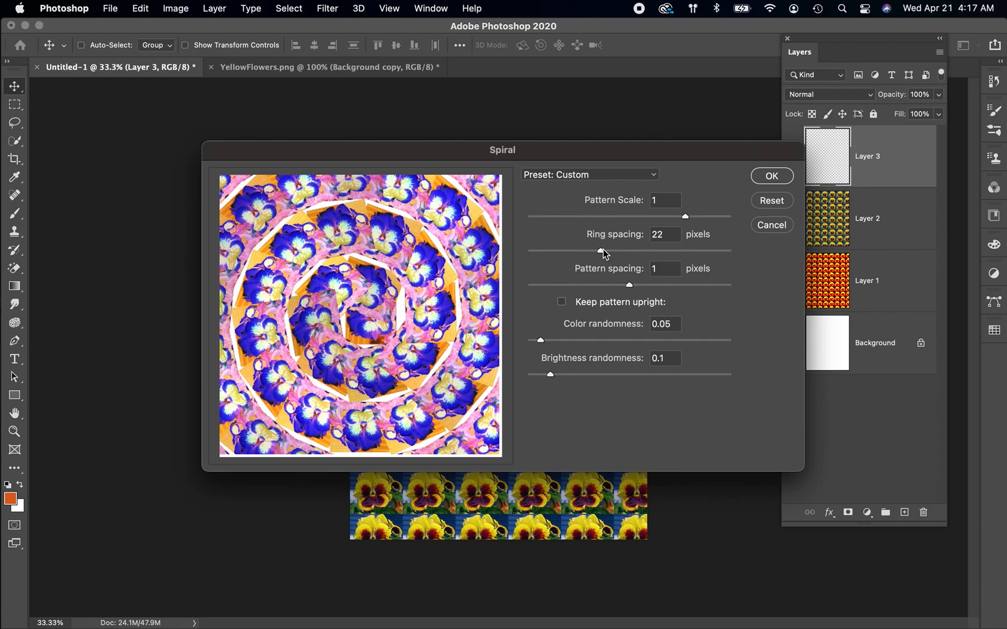
click(767, 178)
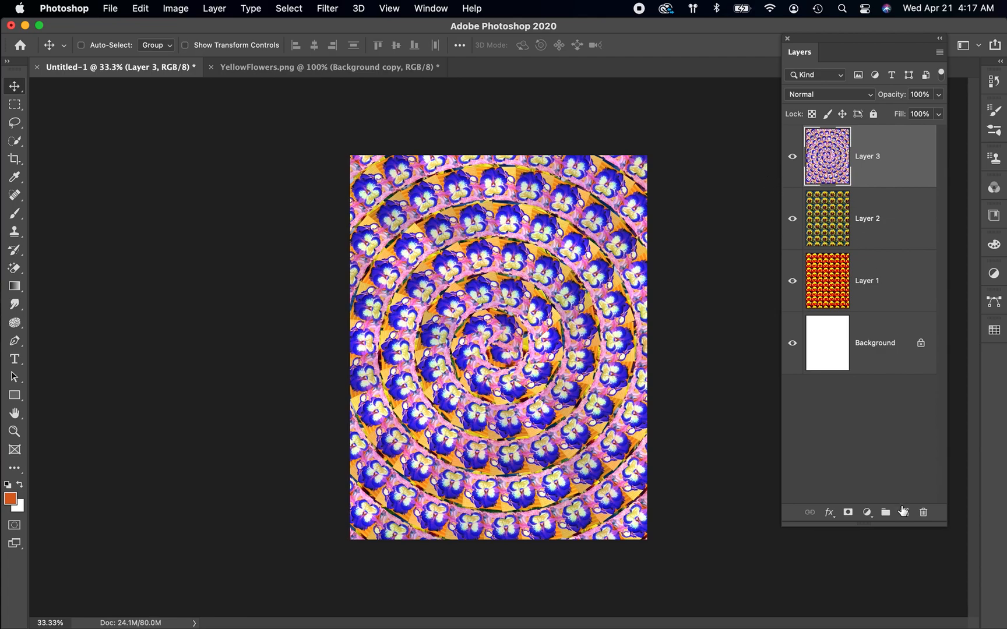
Add a layer above Layer 3 and set up a fill with the pink-and-white flower pattern using the Cross Weave script.
click(904, 512)
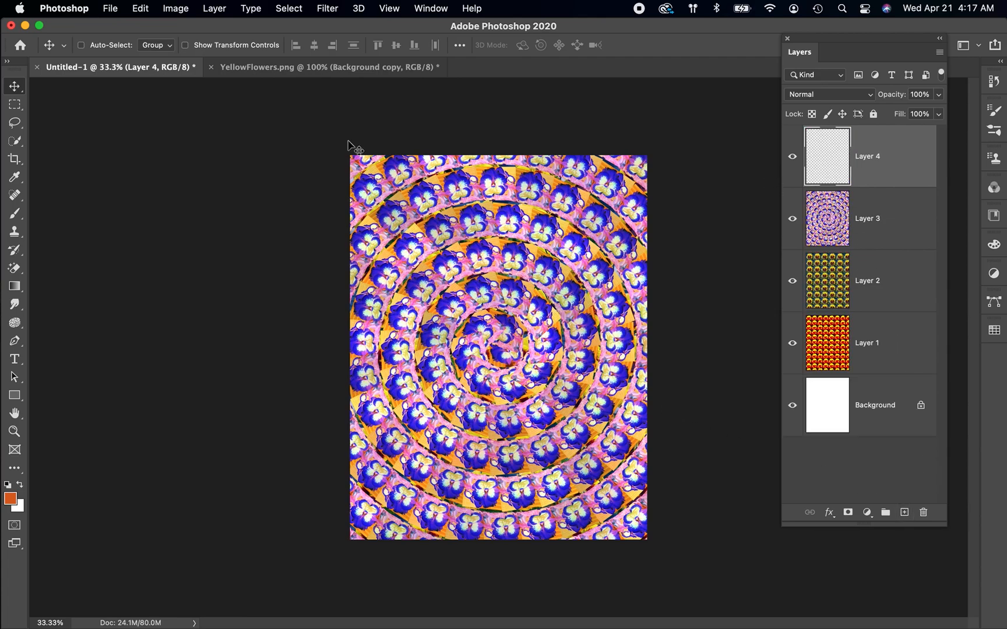
click(144, 8)
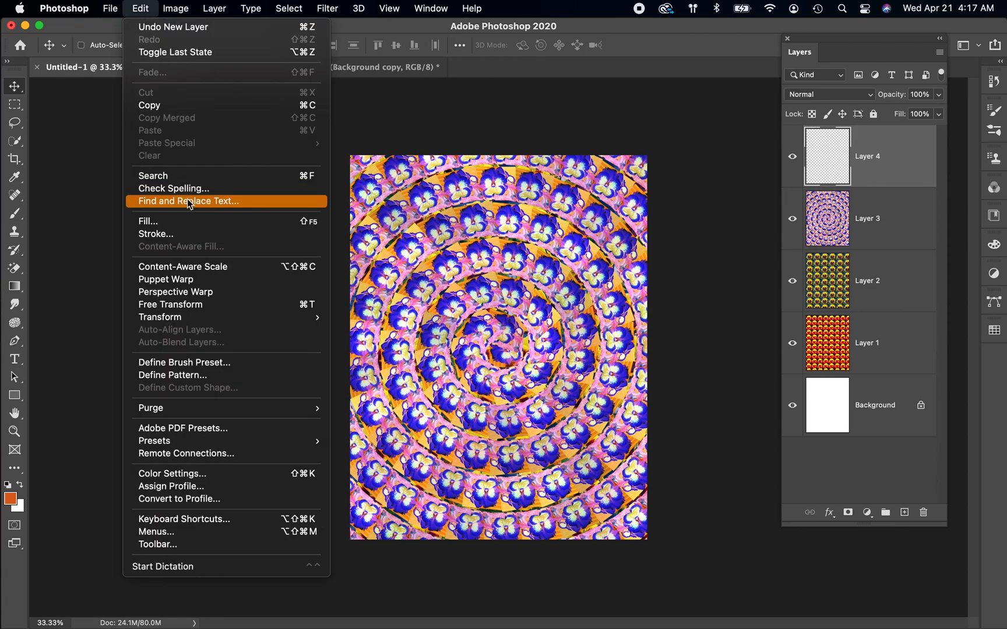
click(188, 221)
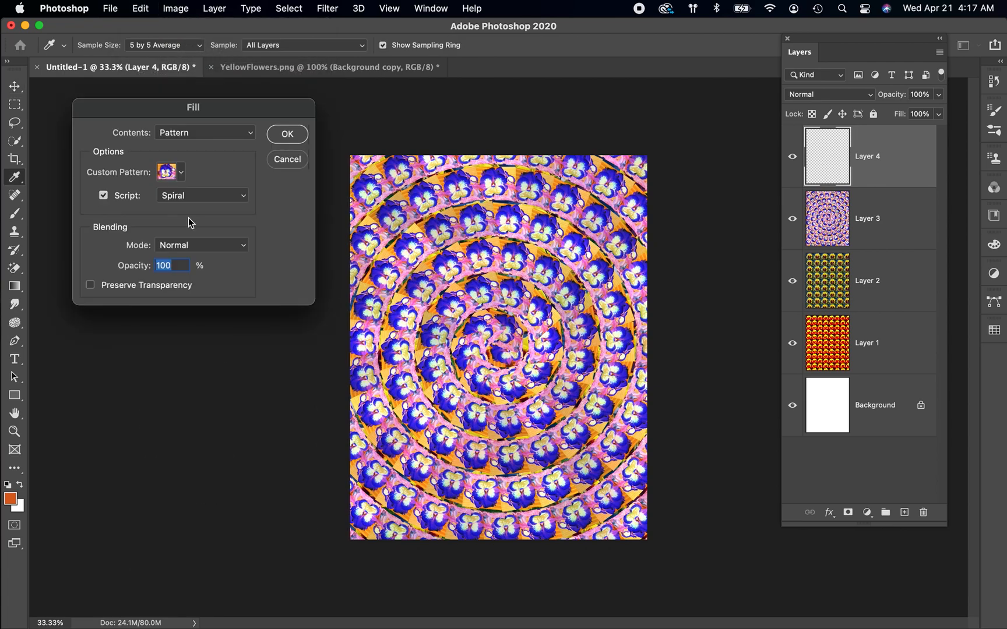
click(181, 171)
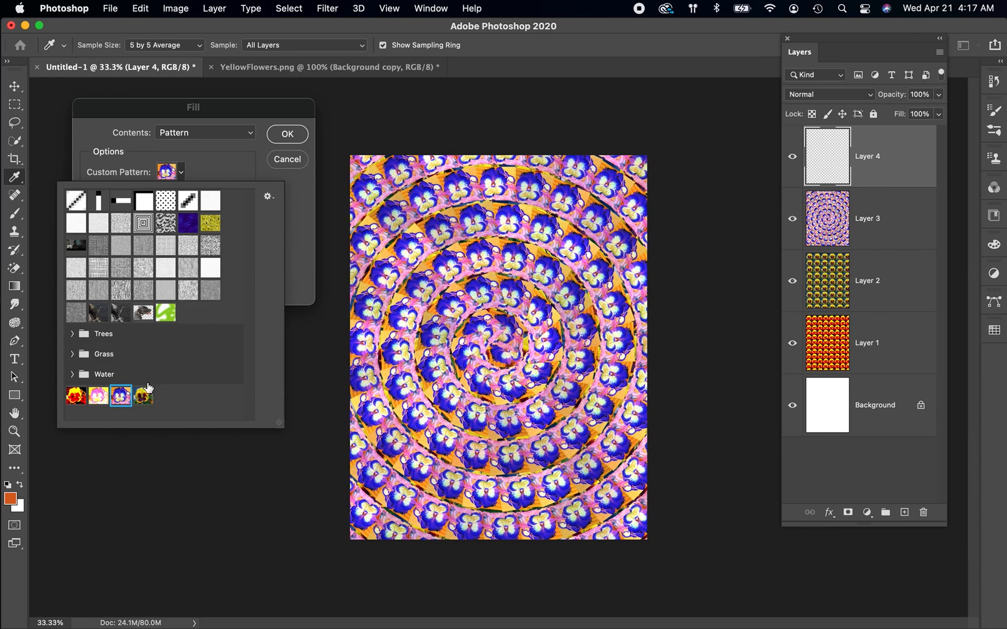
click(98, 398)
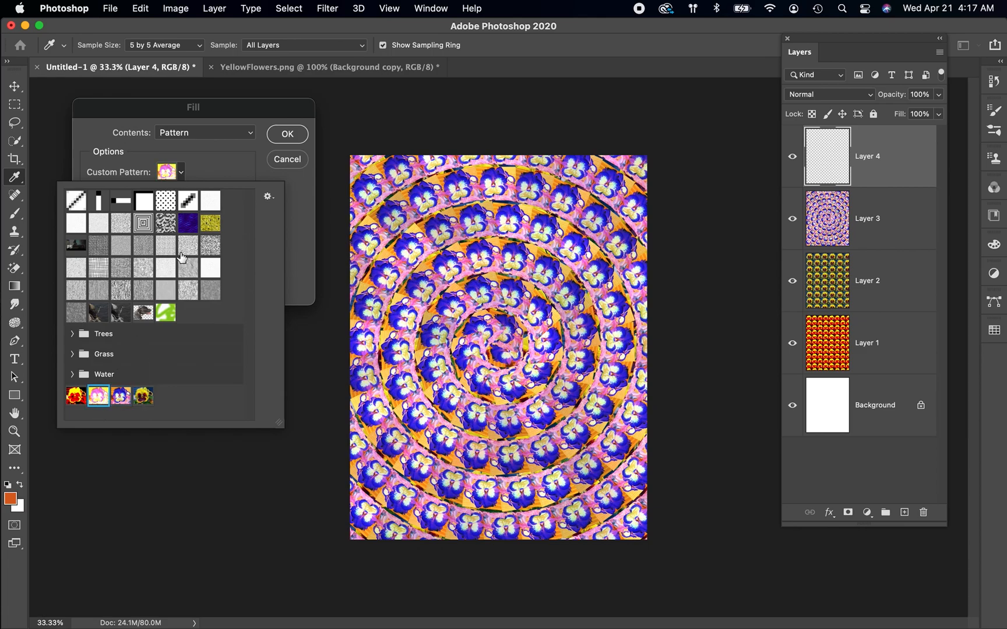
click(293, 231)
click(215, 198)
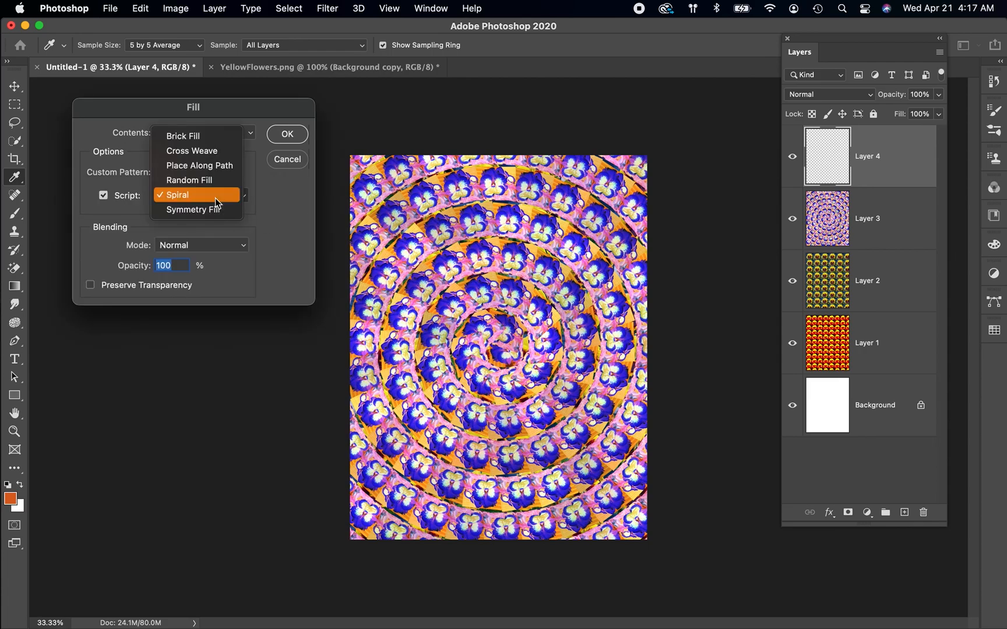
click(215, 155)
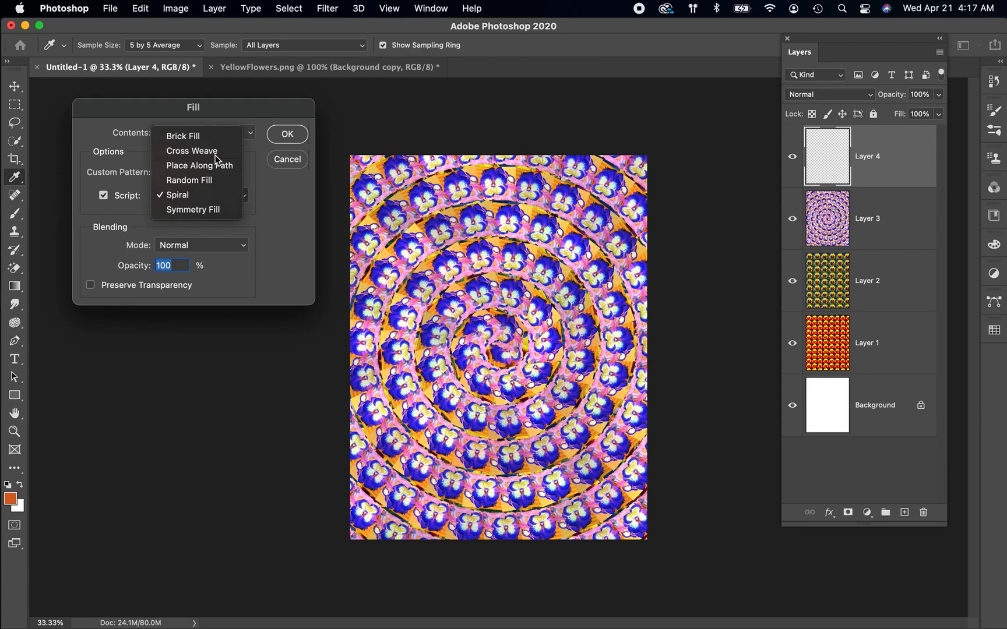
Apply the Cross Weave fill to Layer 4 with pattern scale 1.14, spacing -112 pixels and color randomness 0.04.
click(296, 134)
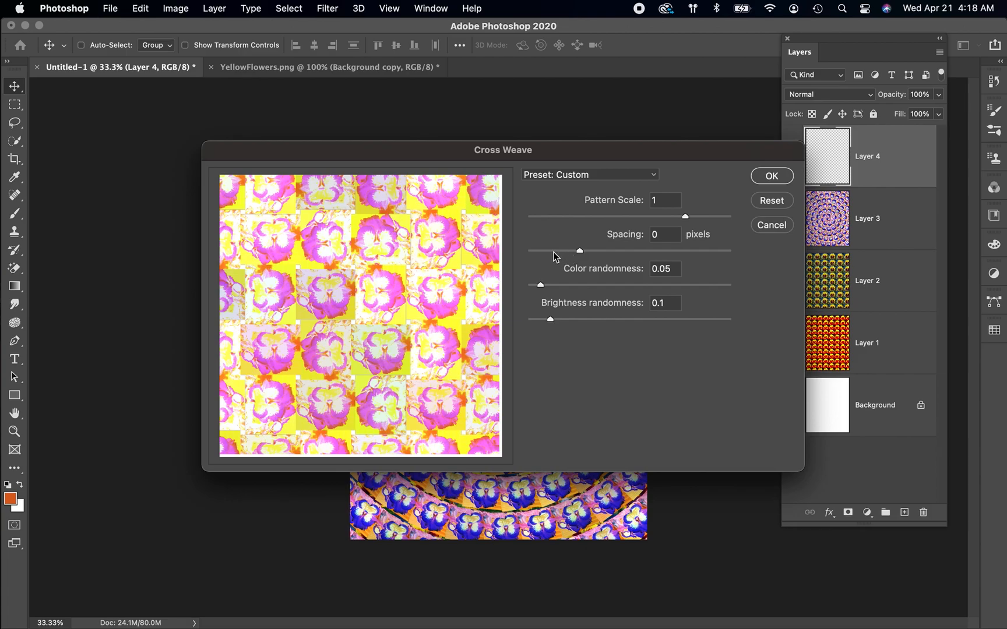
drag(579, 251, 538, 287)
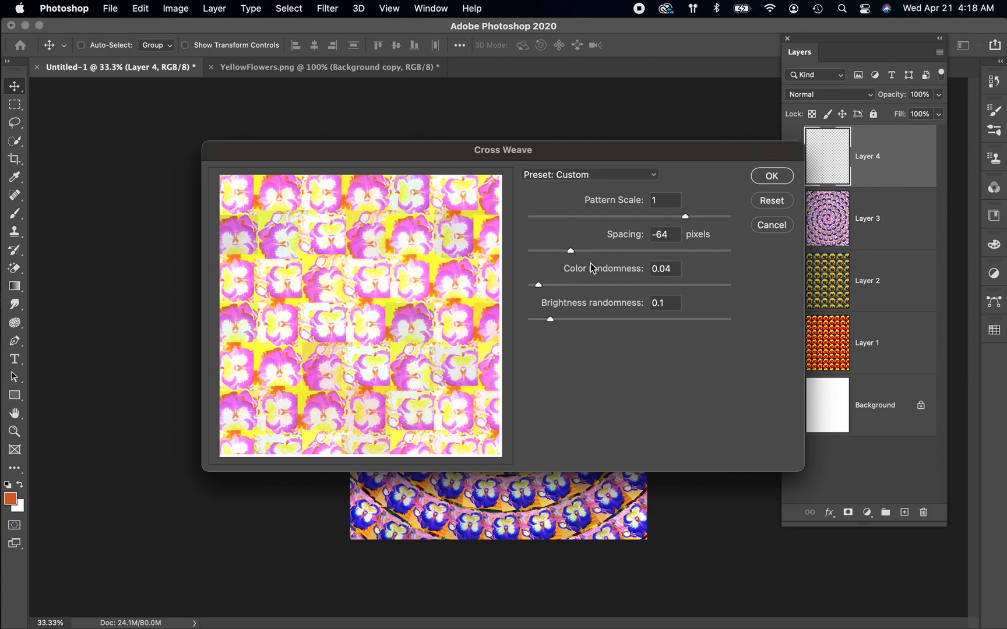
drag(684, 217, 591, 217)
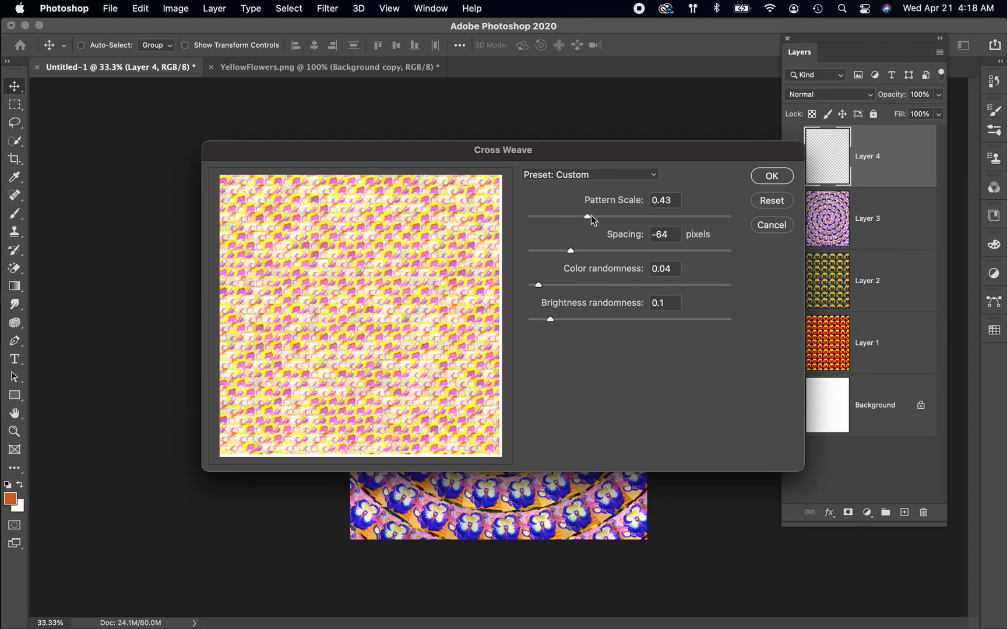
drag(663, 222, 700, 219)
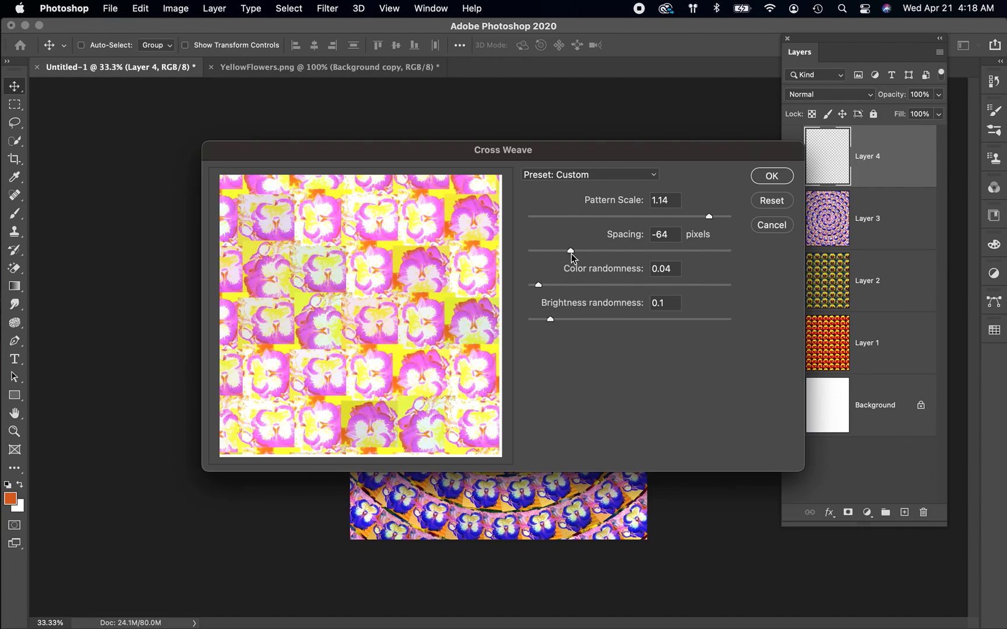
drag(584, 251, 562, 252)
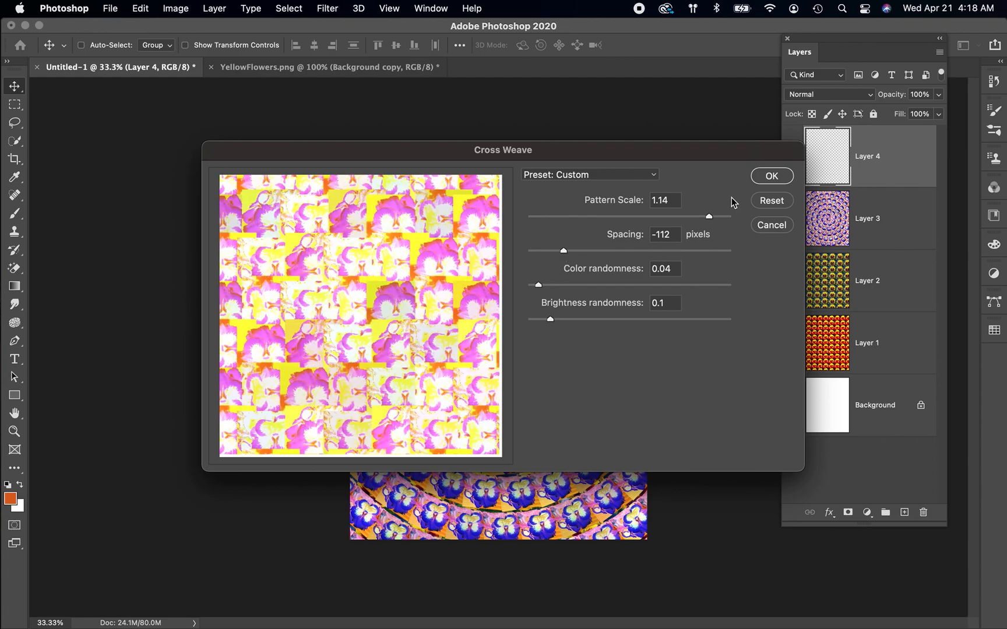
click(770, 182)
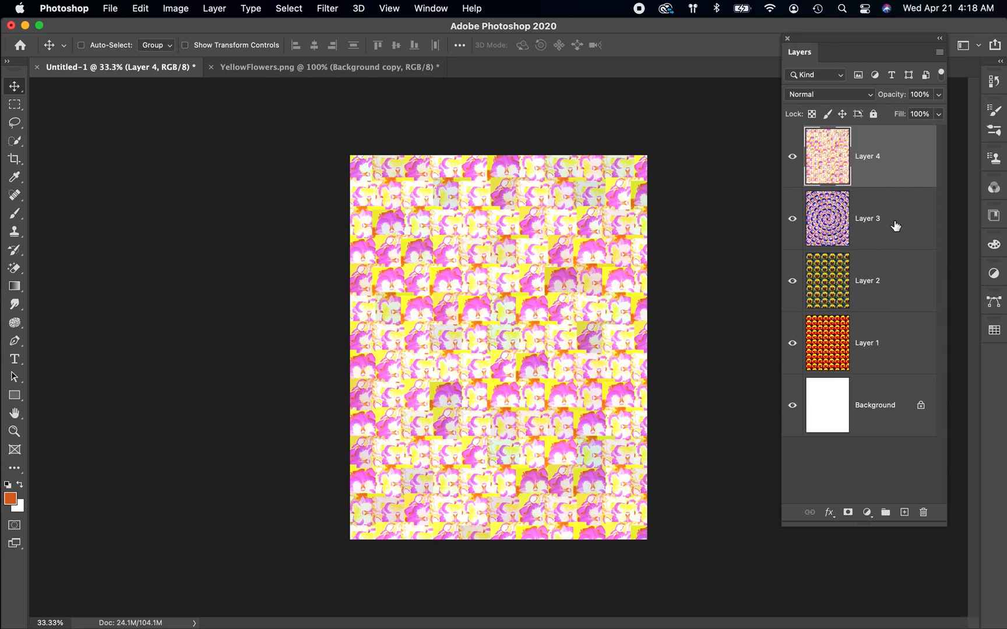
Set the blending mode of Layer 4 to Multiply and that of Layer 3 to Difference.
click(833, 97)
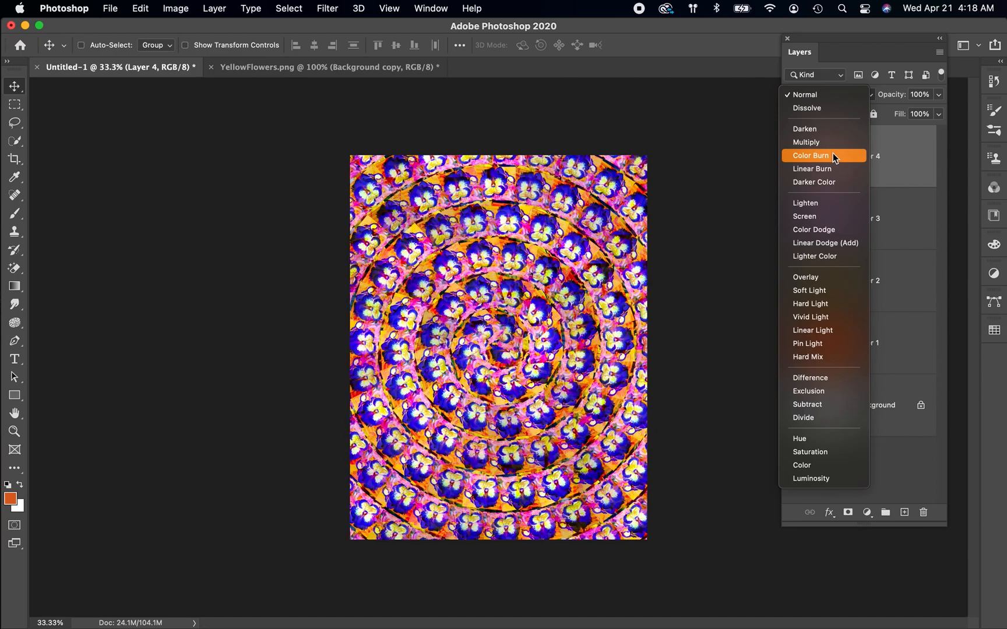
click(829, 142)
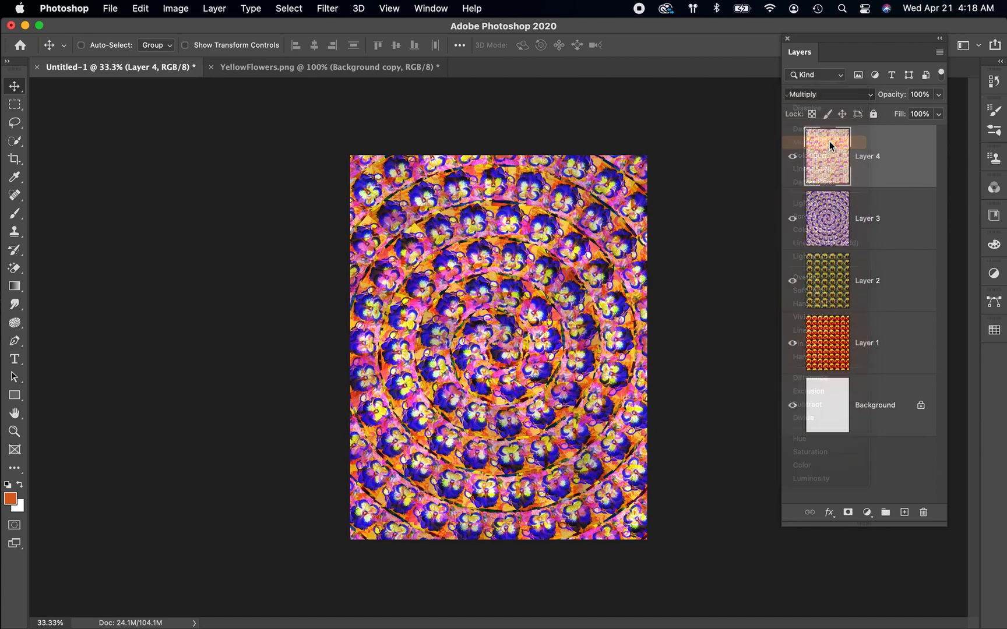
click(886, 219)
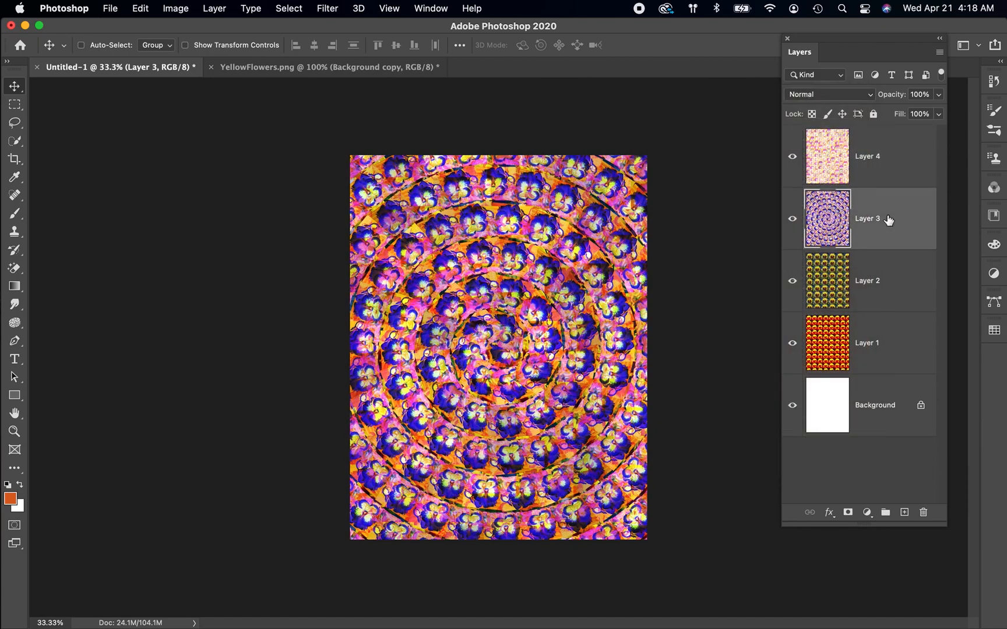
click(824, 95)
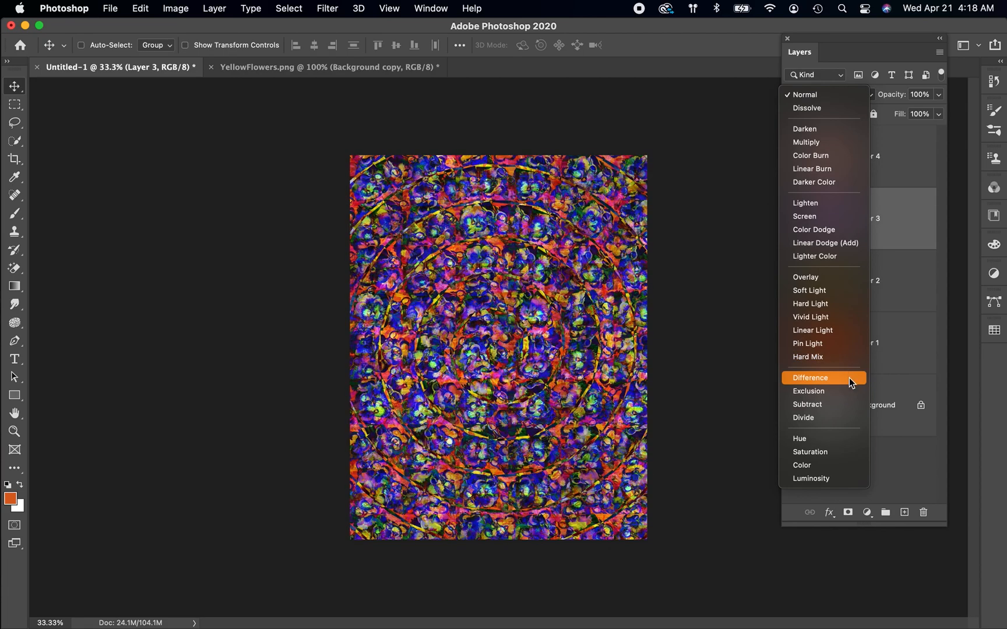
click(849, 378)
Set the blending mode of Layer 2 to Hue and that of Layer 1 to Color Burn.
click(893, 286)
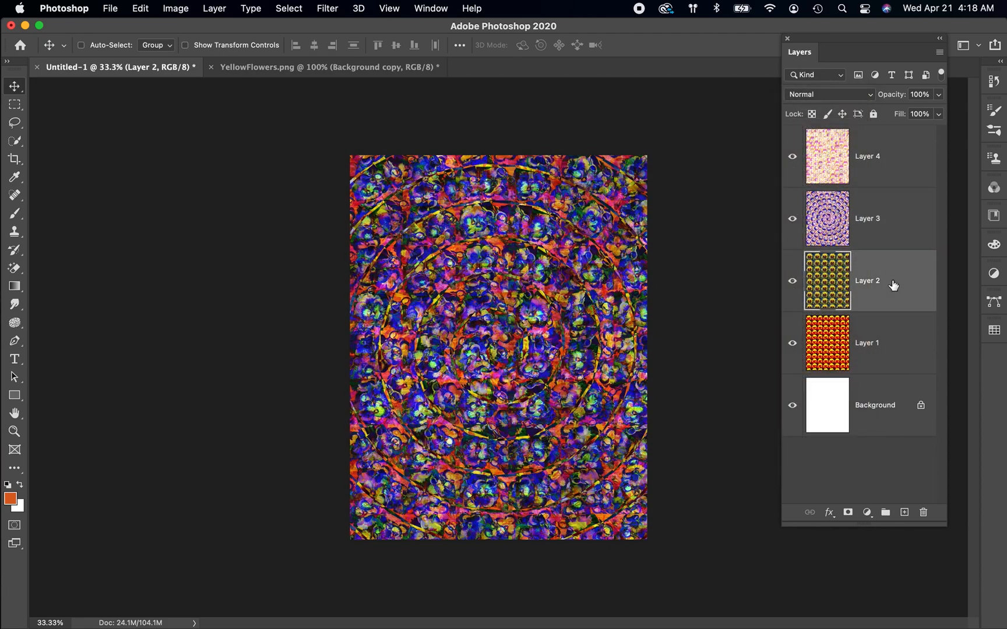
click(830, 96)
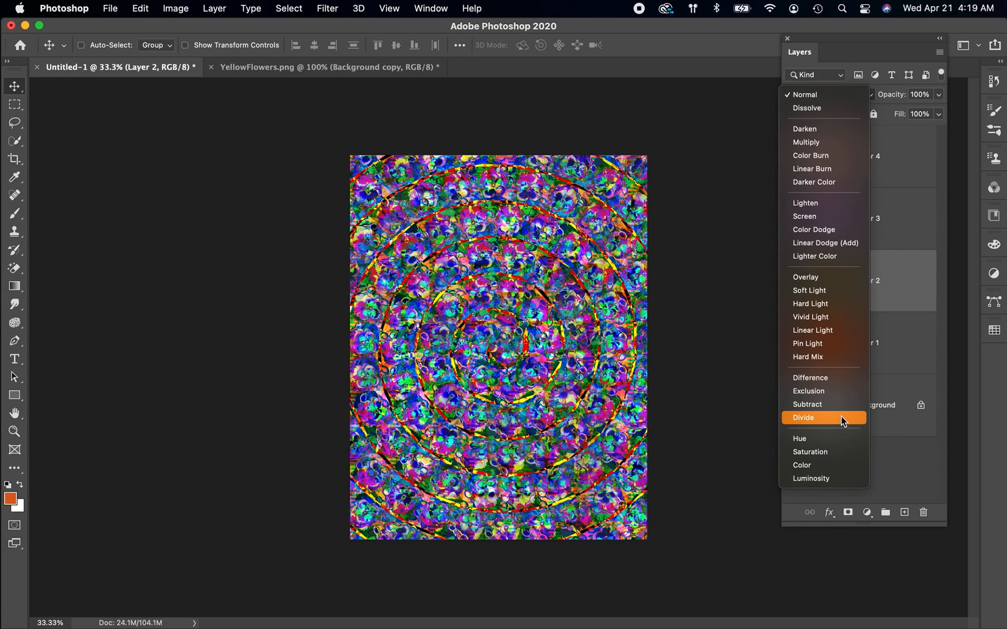
click(841, 440)
click(888, 362)
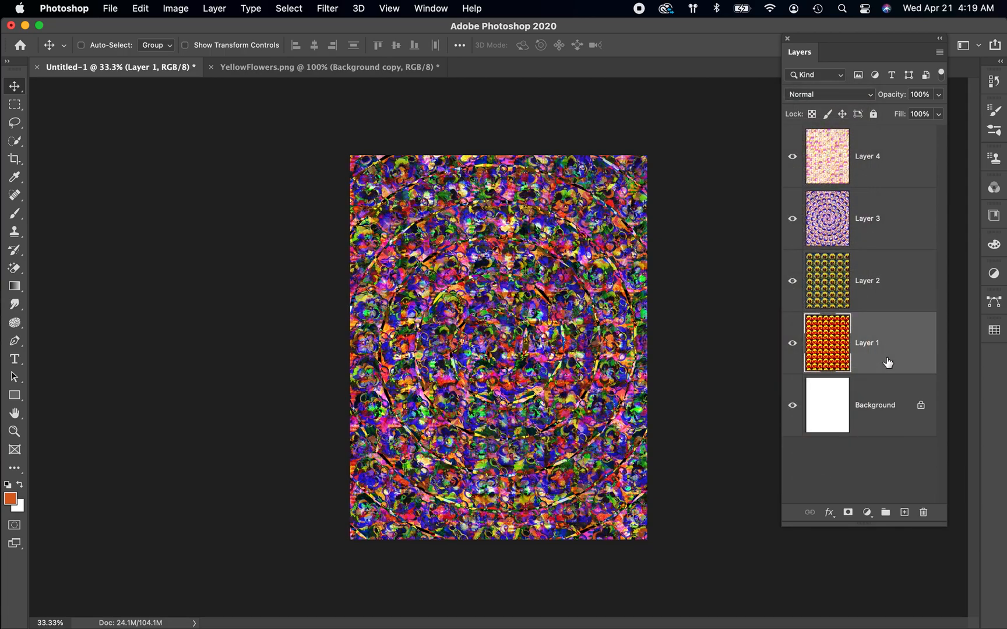
click(828, 94)
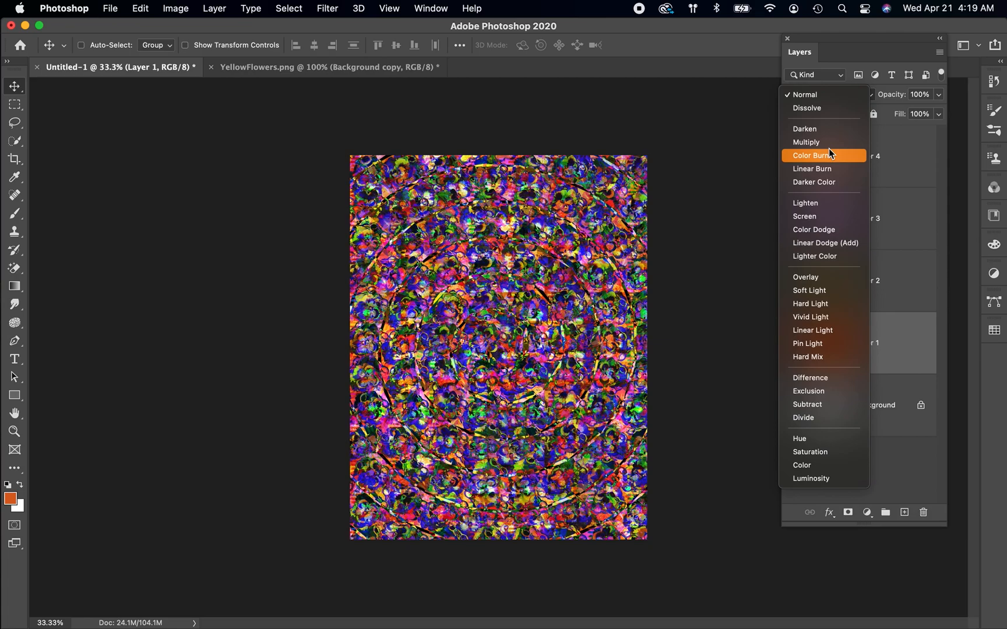
click(829, 155)
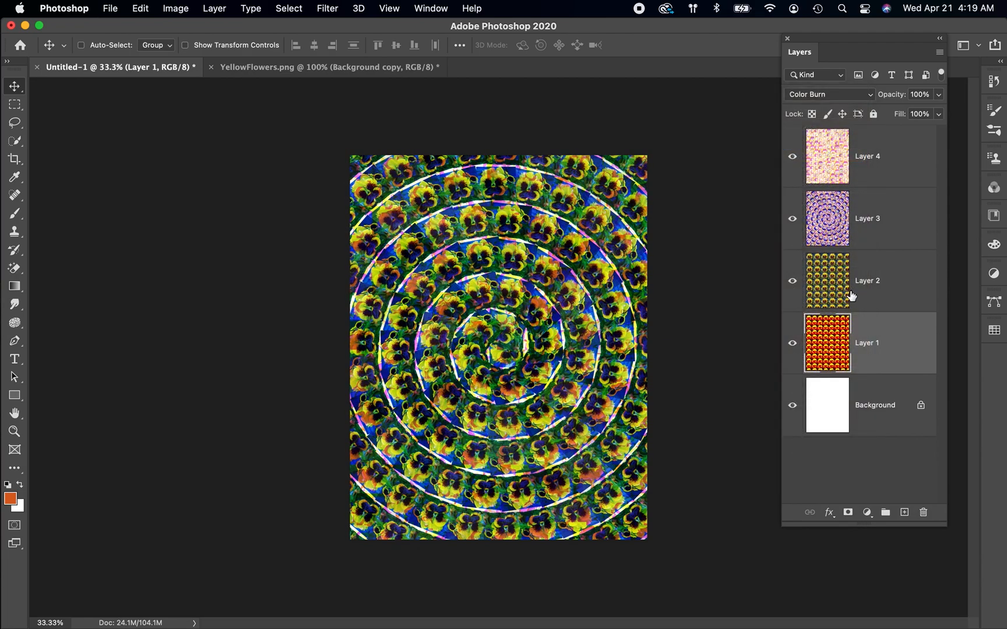
Compare the composite with Layers 1, 2, 3 and 4 switched off and on one at a time.
click(796, 282)
click(794, 220)
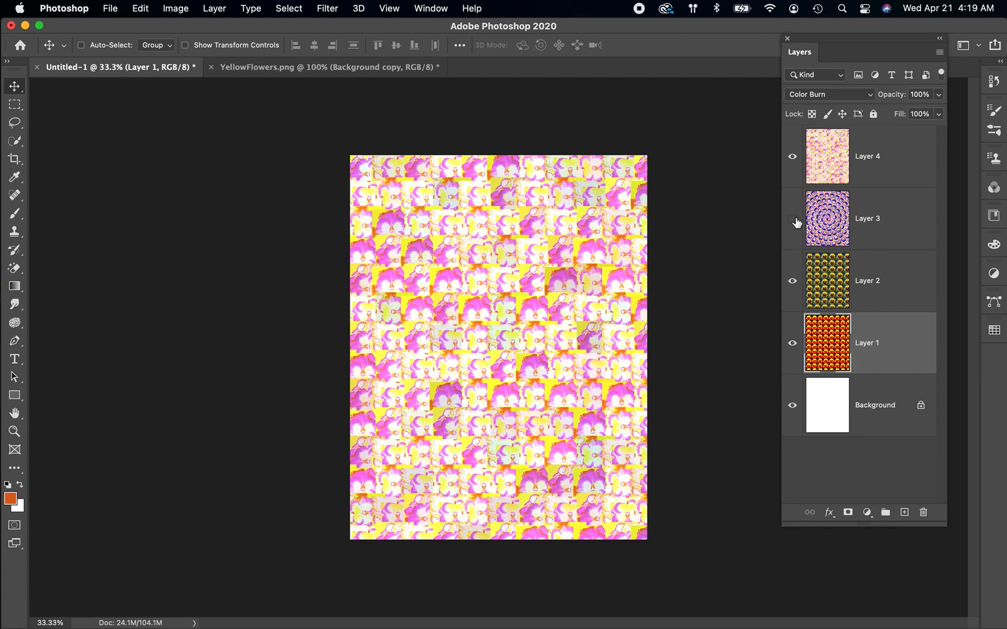
click(796, 344)
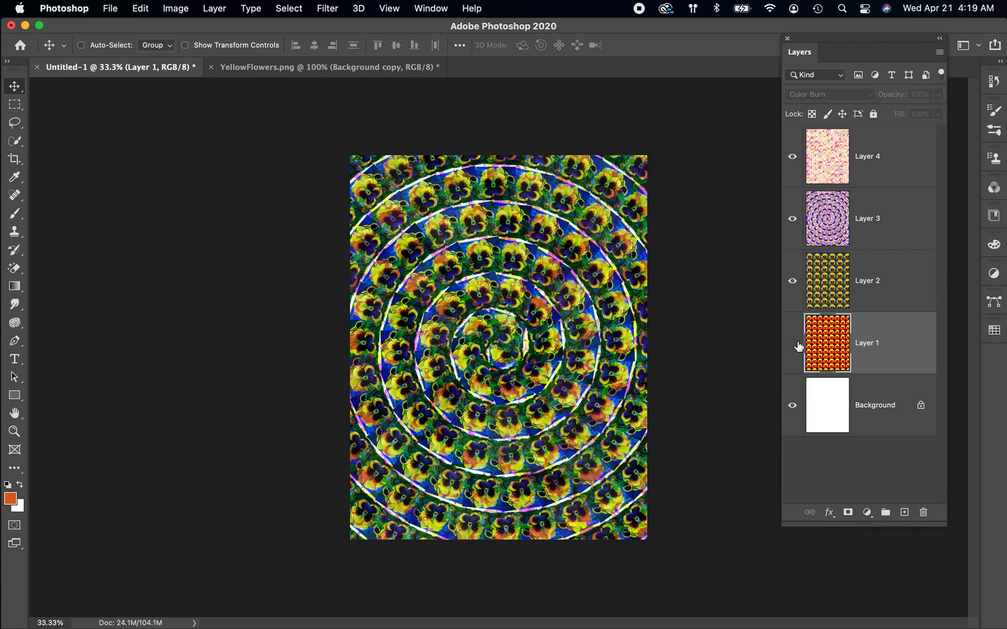
click(794, 344)
click(793, 220)
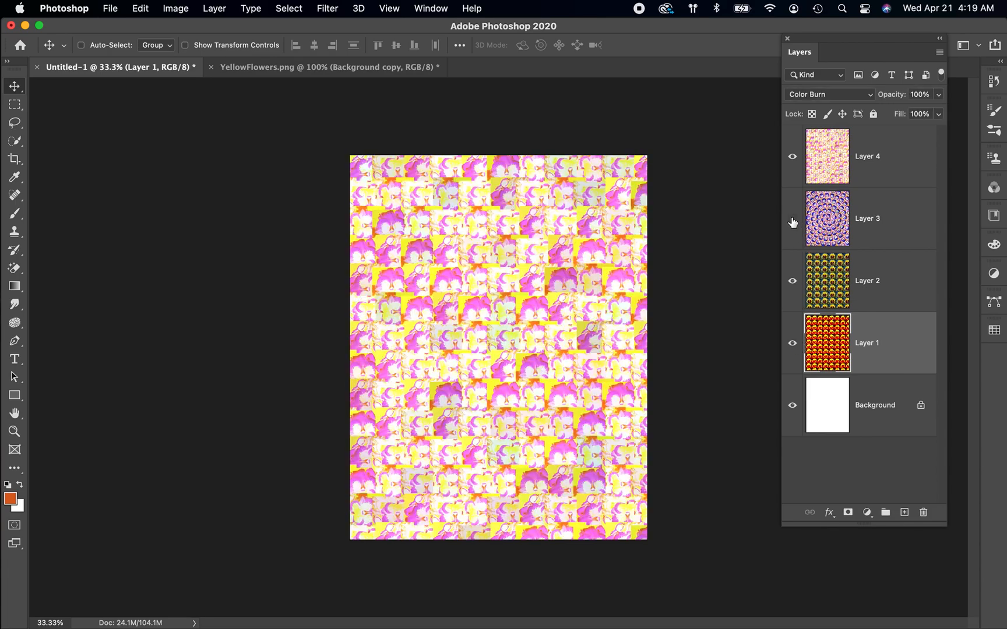
click(793, 220)
click(793, 157)
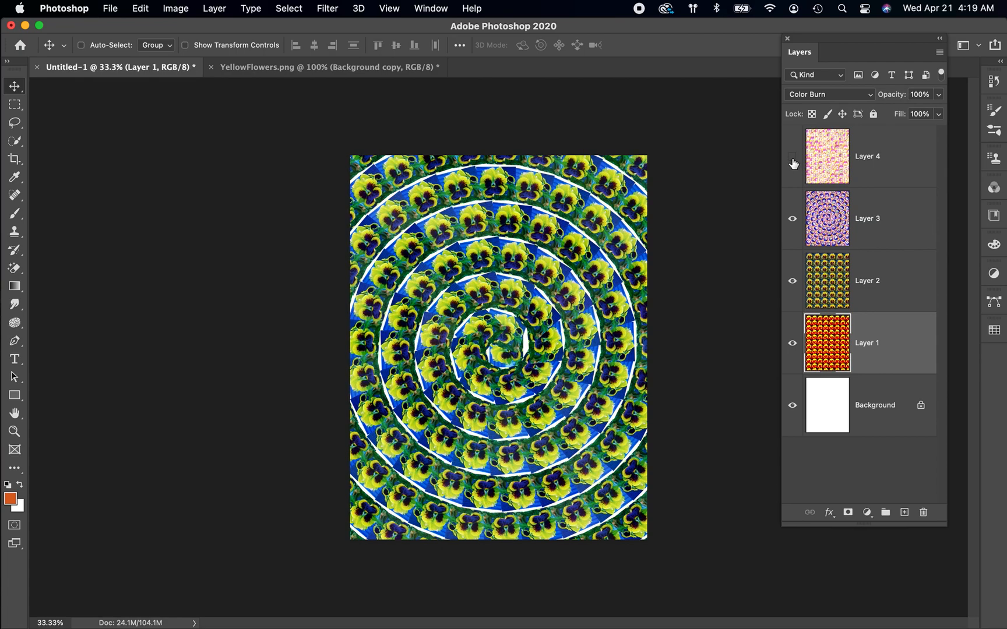
click(793, 159)
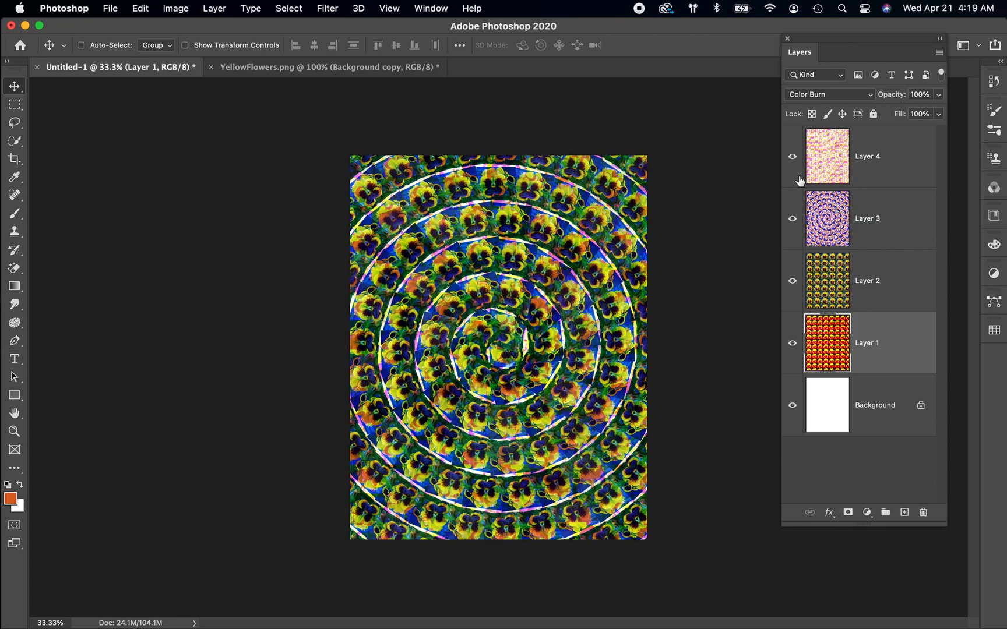
click(793, 344)
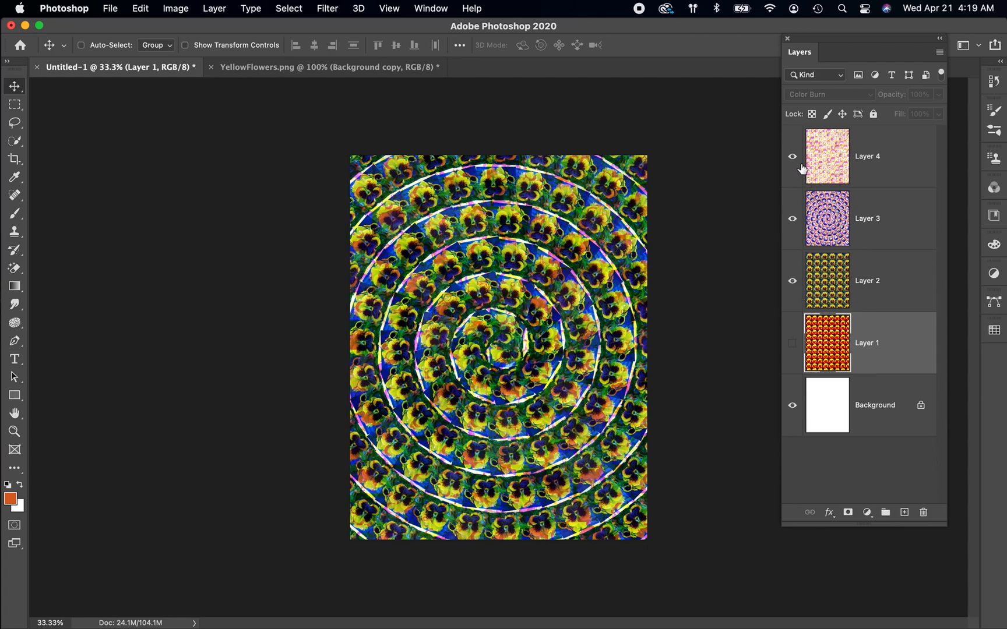
click(792, 343)
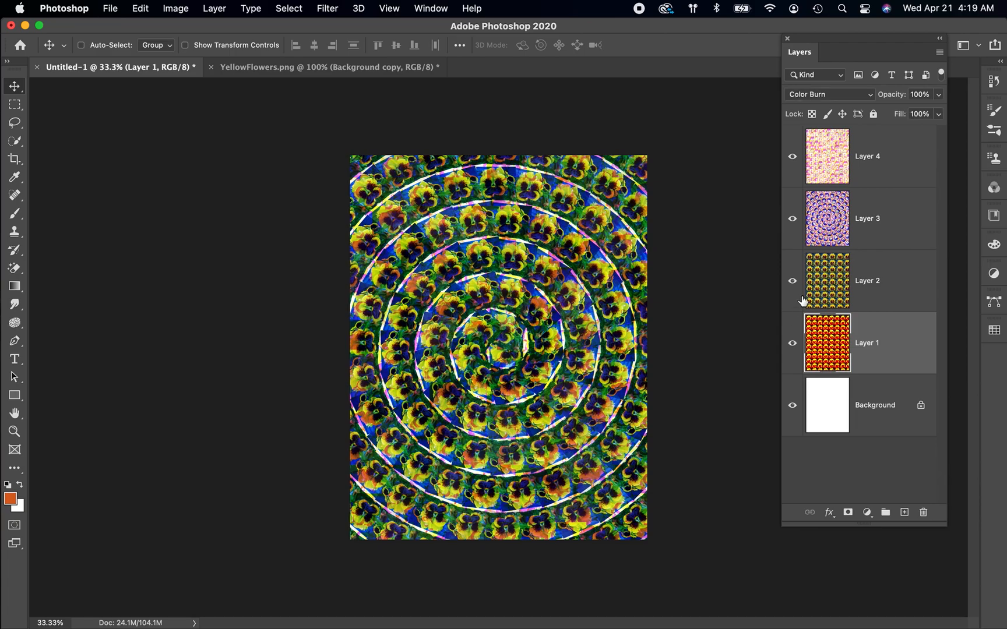
click(794, 282)
click(894, 220)
click(793, 282)
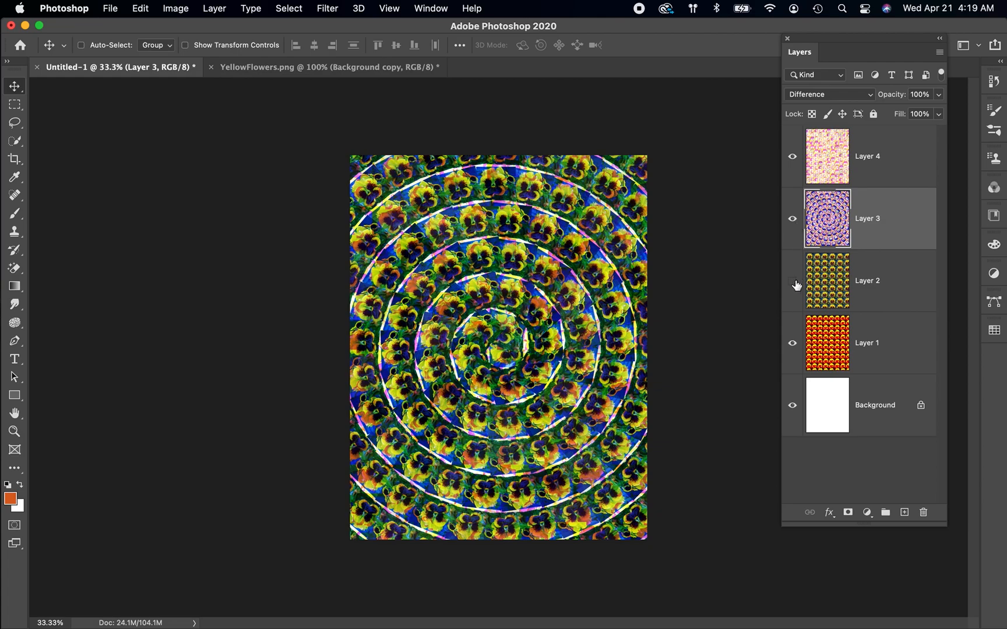
click(794, 157)
Show Layer 2 again and set the blending mode of Layer 4 to Difference.
click(876, 174)
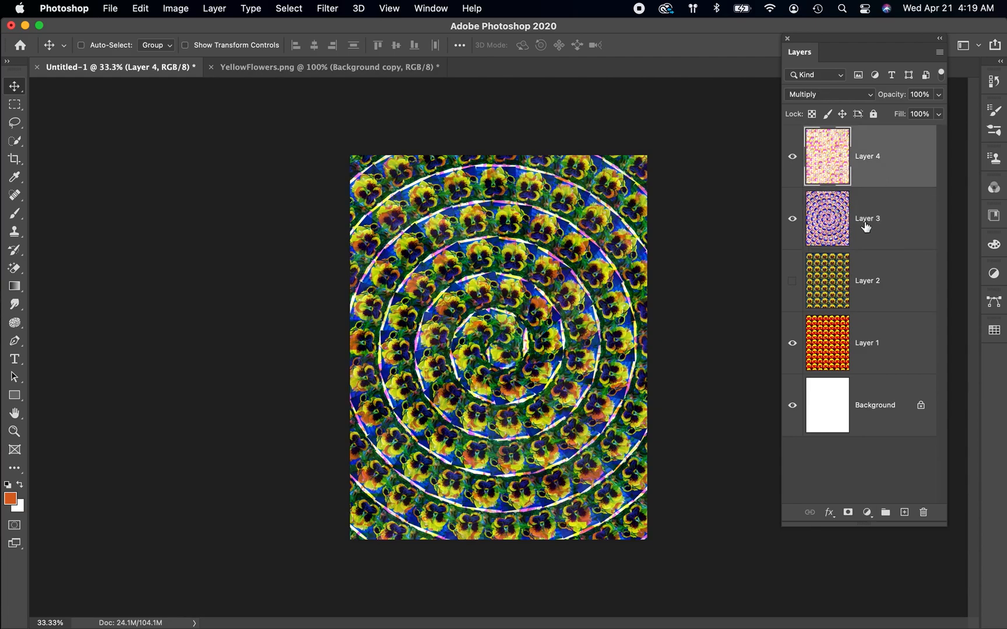
click(794, 283)
click(849, 93)
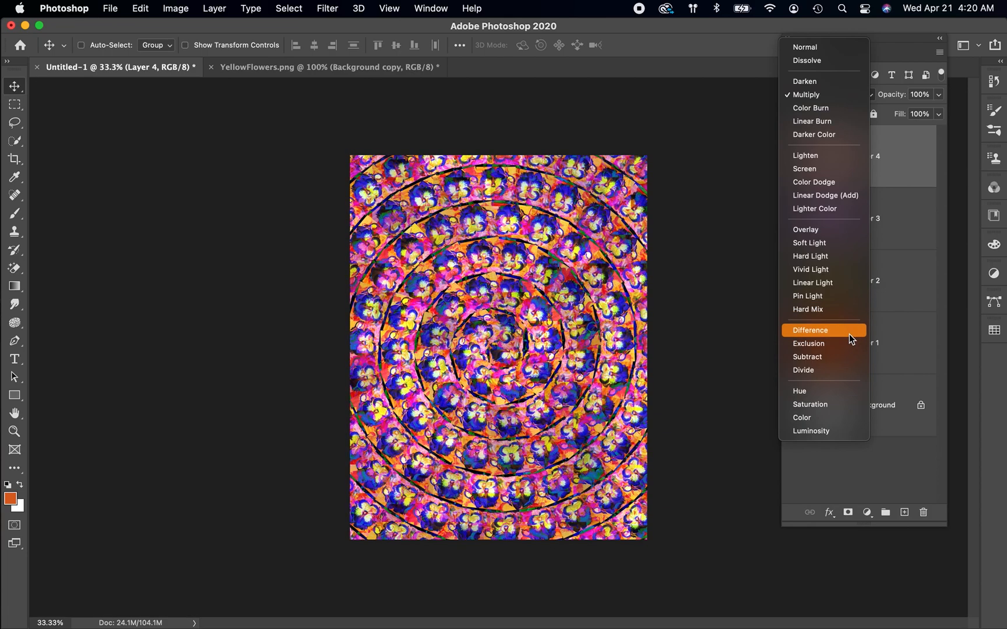
click(849, 333)
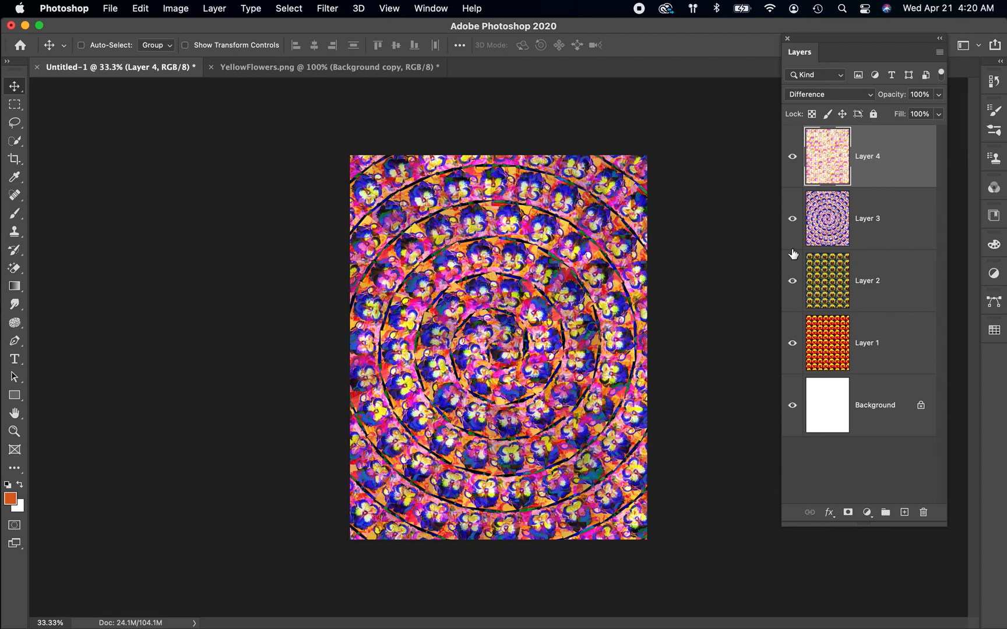
Try different layer visibility combinations, leave Layer 3 and Layer 1 hidden, and move the Layers panel lower in the workspace.
click(792, 220)
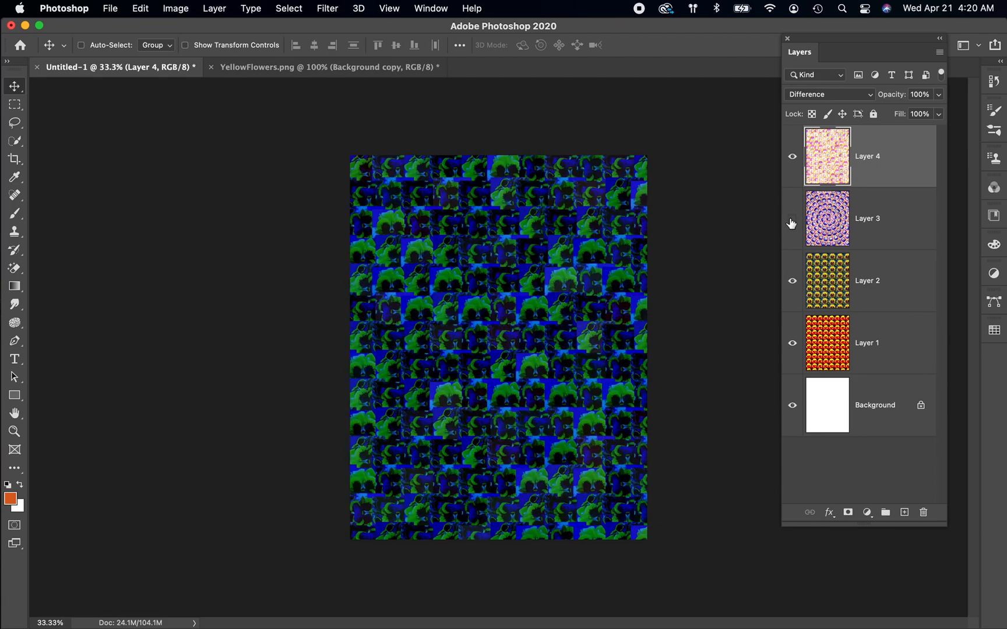
click(792, 220)
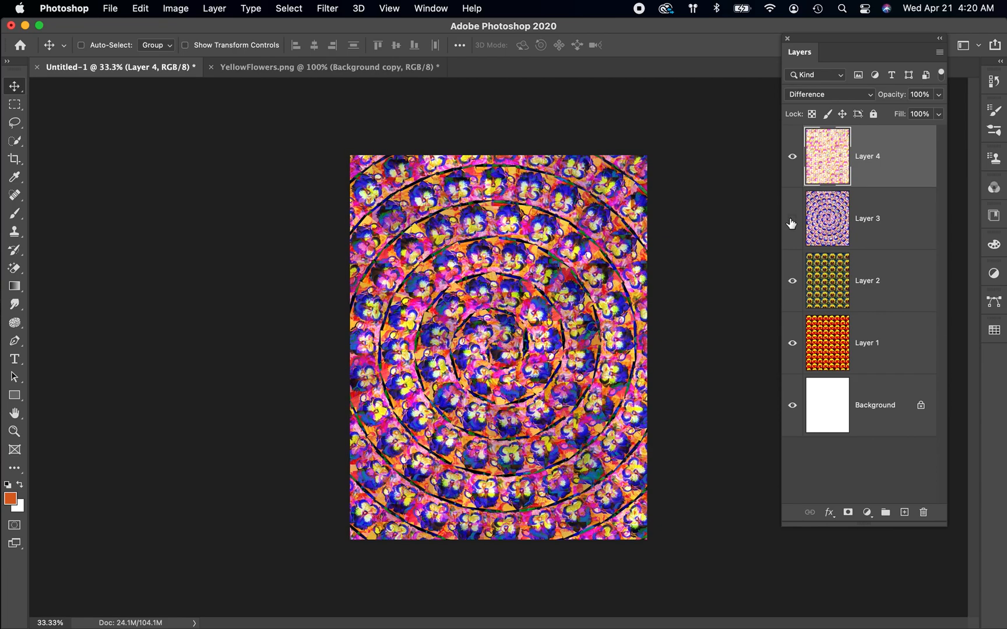
click(791, 222)
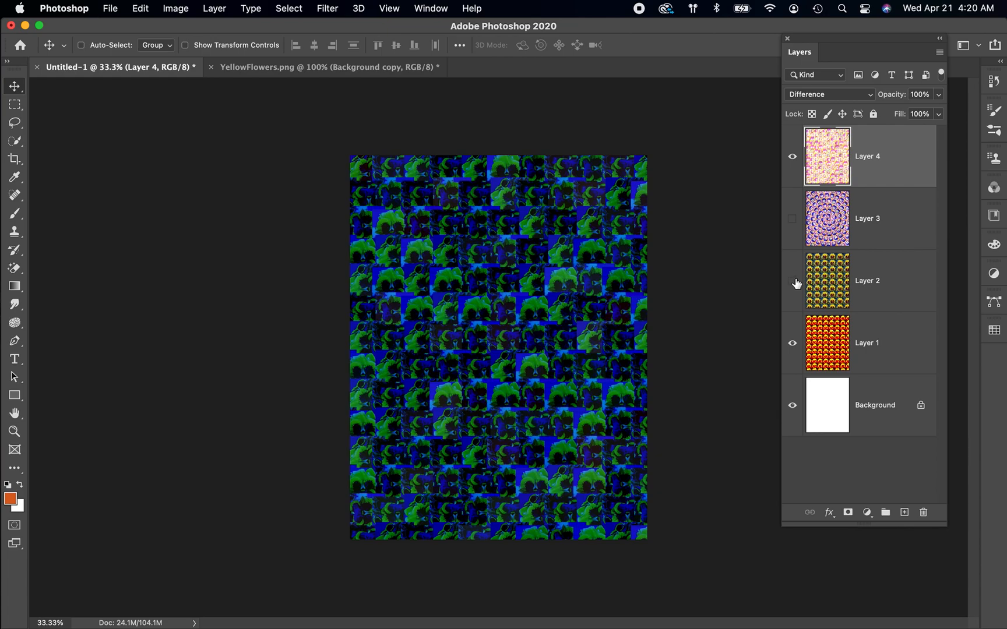
click(792, 283)
click(794, 347)
click(793, 158)
click(793, 159)
click(792, 221)
click(792, 220)
drag(815, 40, 814, 102)
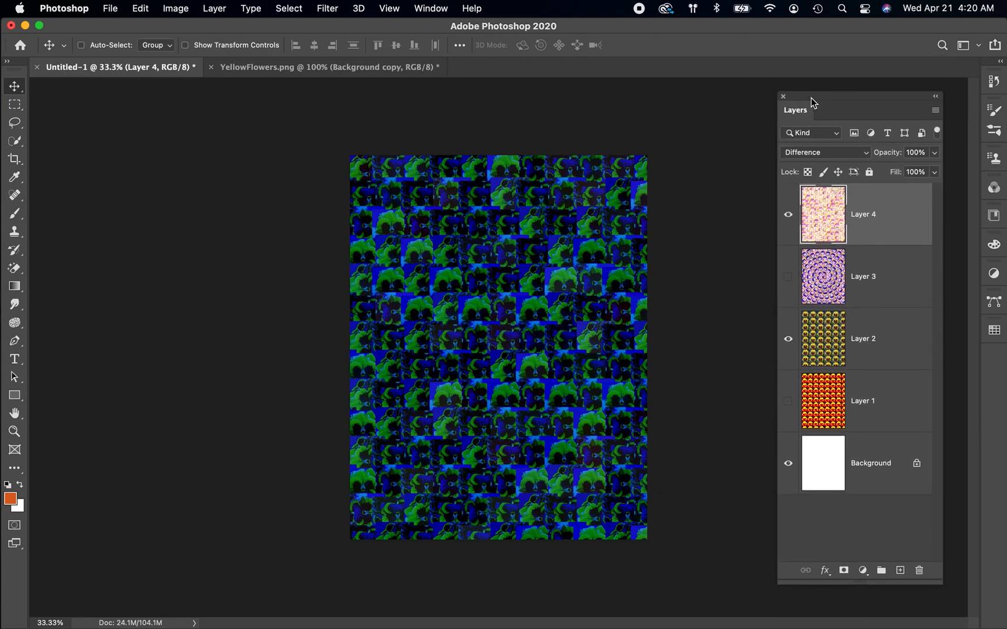
drag(811, 98, 810, 97)
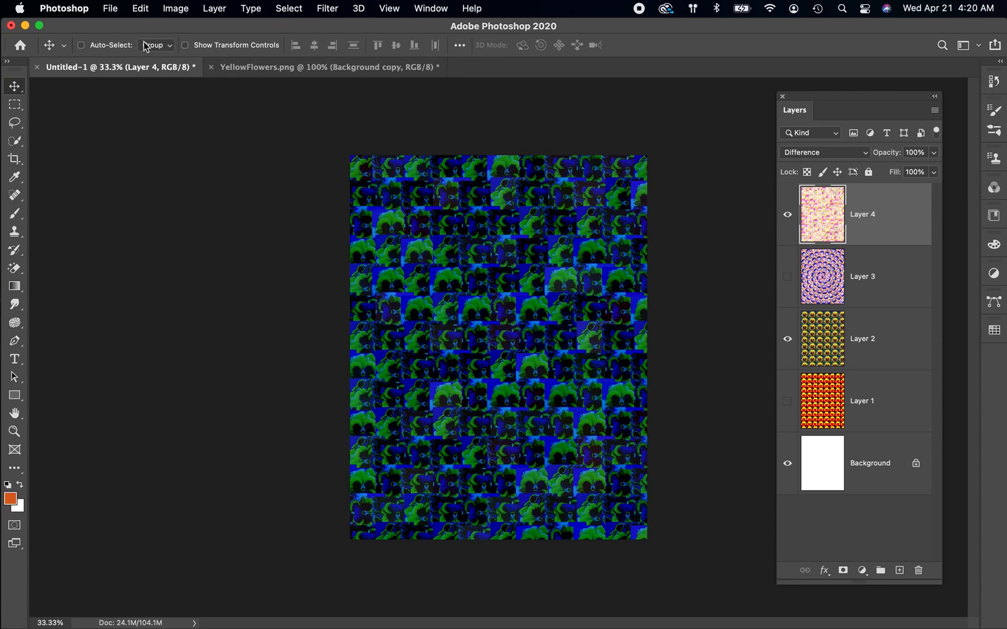
Save the document to the Desktop in Photoshop format with layers as "pattern type.psd".
click(110, 9)
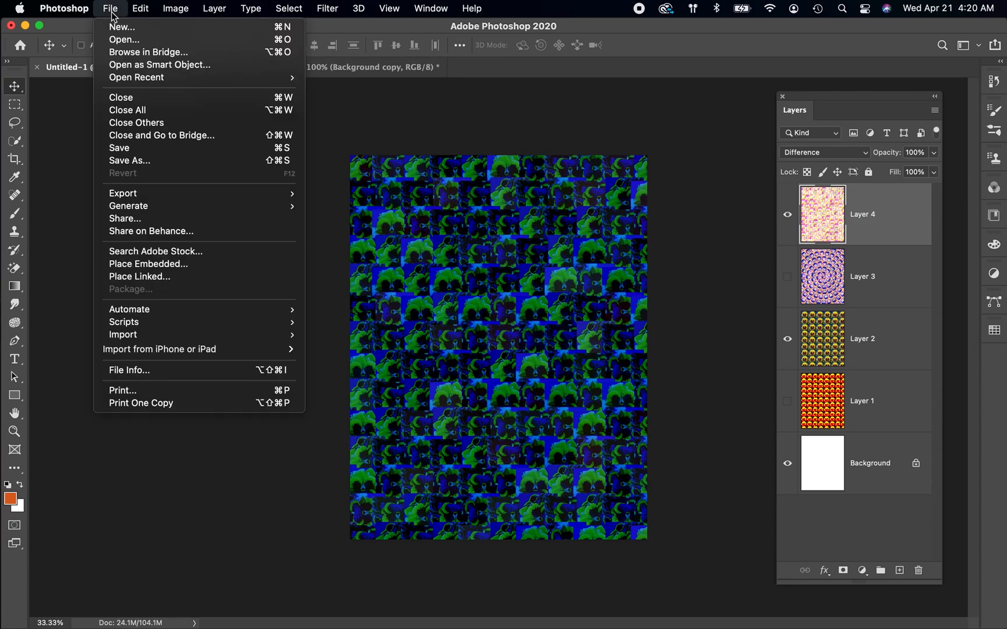
click(123, 149)
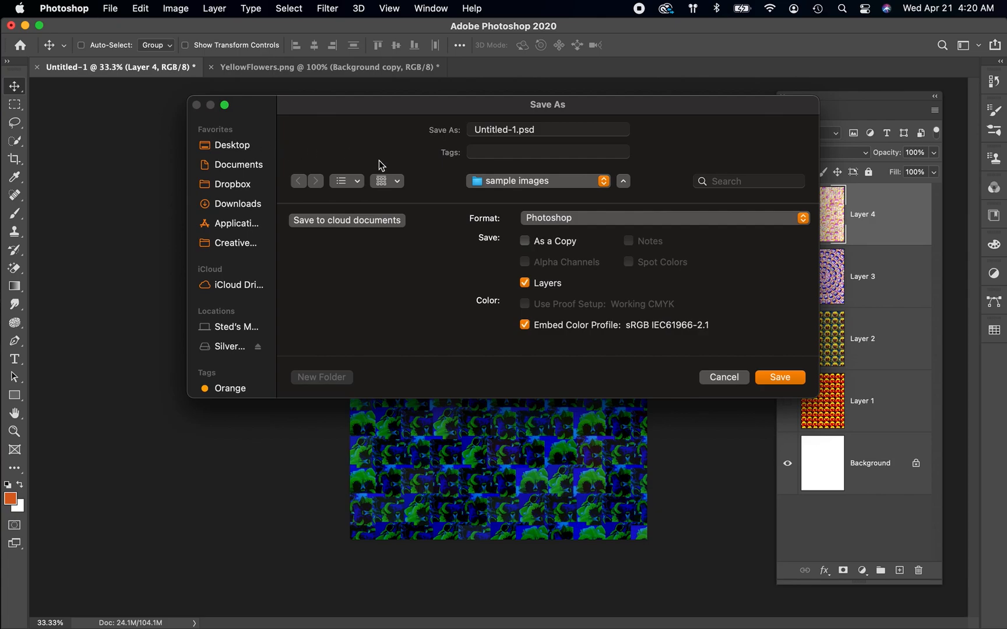
drag(519, 129, 397, 111)
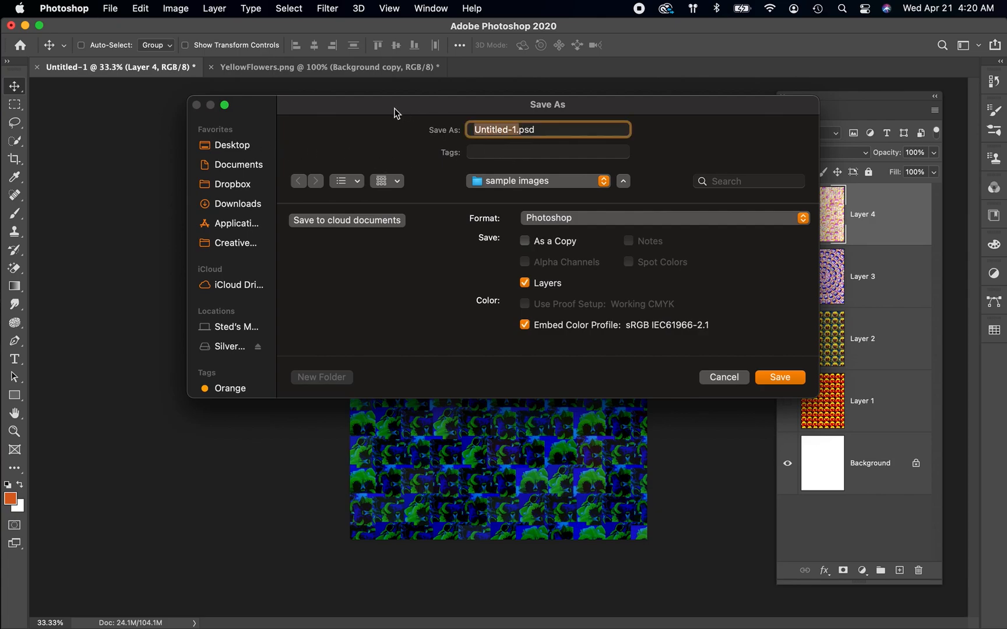
text(pattern )
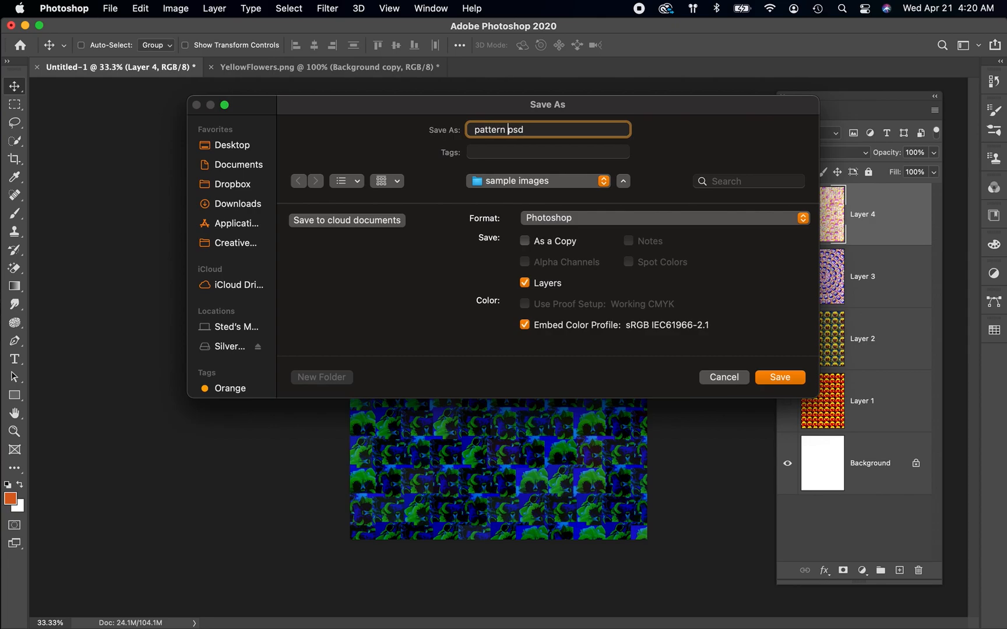
text(type)
click(232, 147)
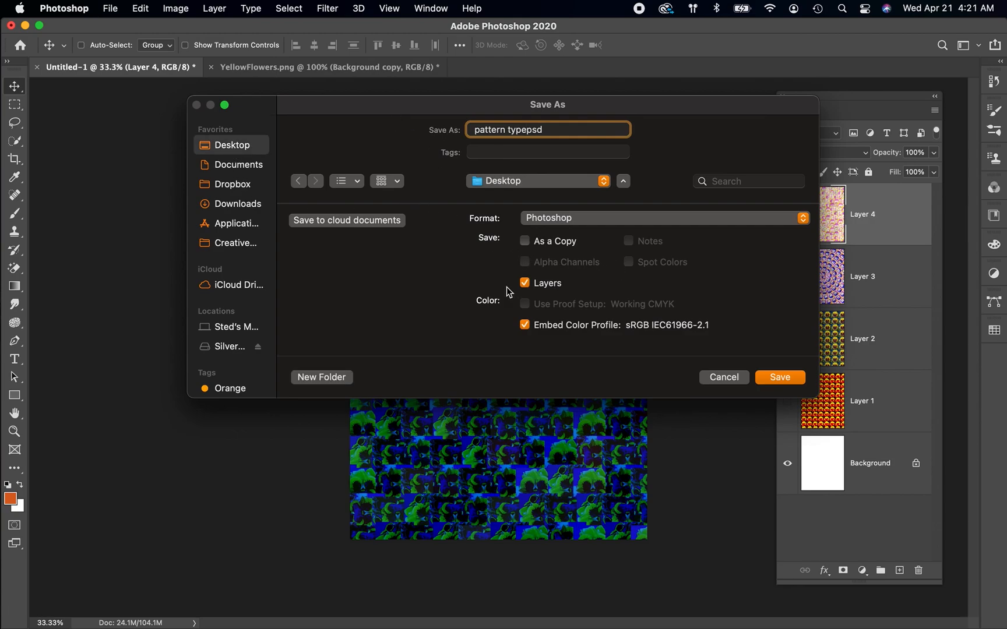
text(.)
click(784, 379)
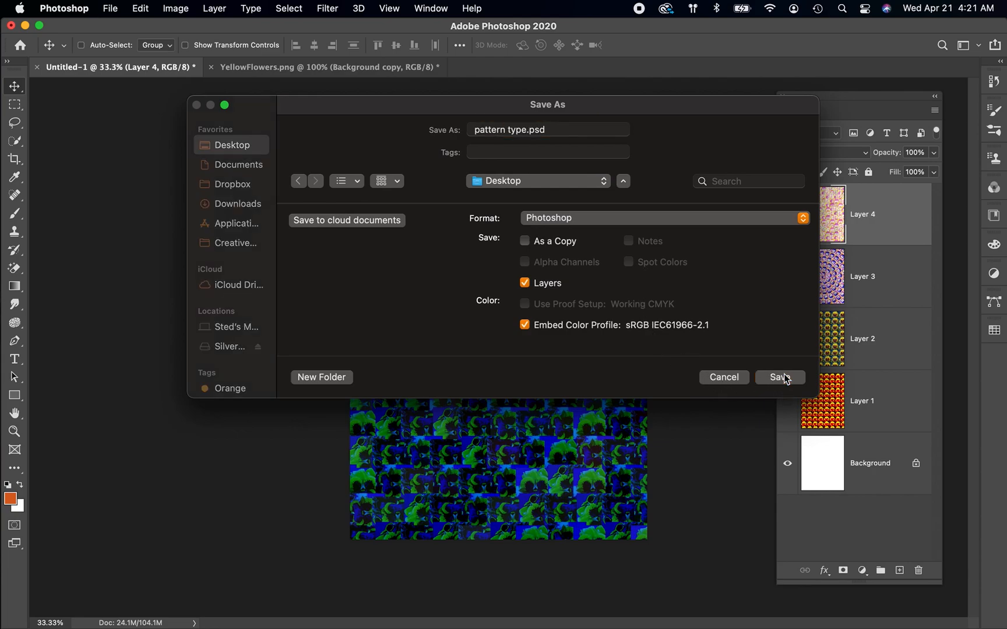
click(672, 241)
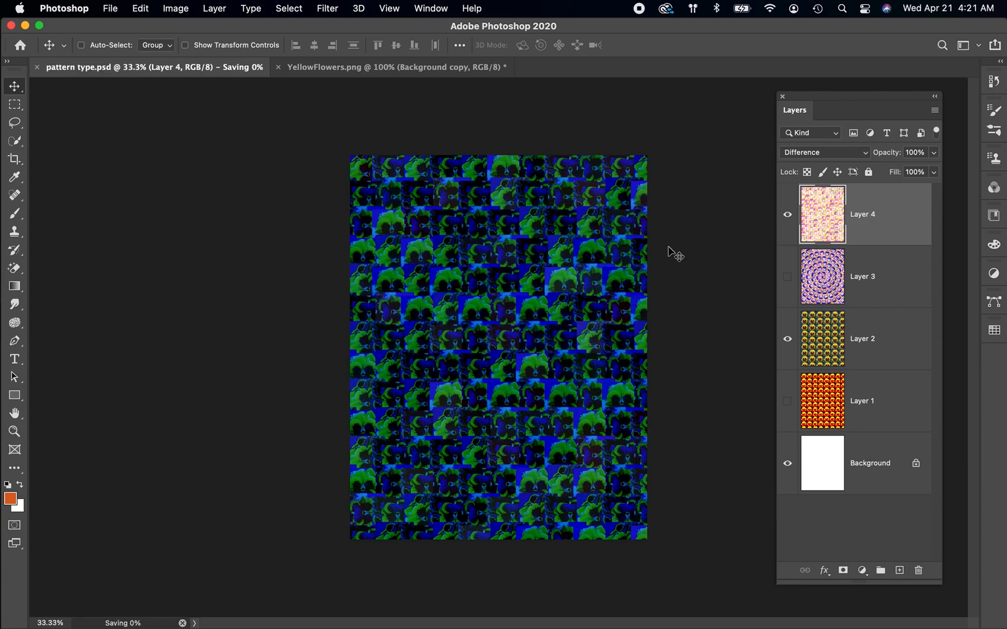